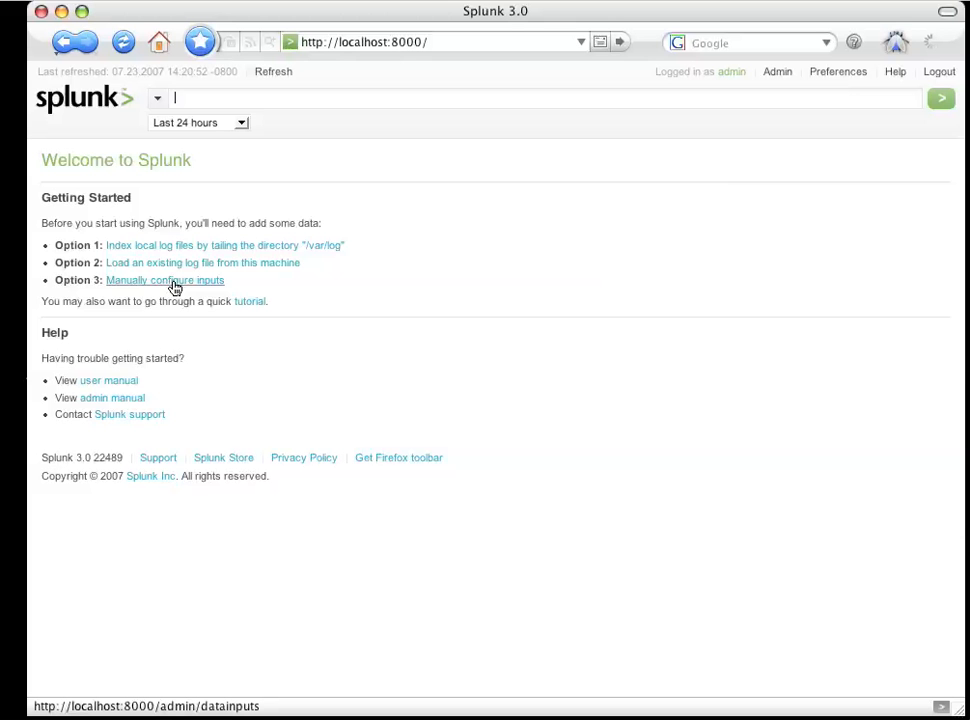
- Start a new Files & Directories data input using Watch and copy access with the server path /logs/dhcp
click(175, 286)
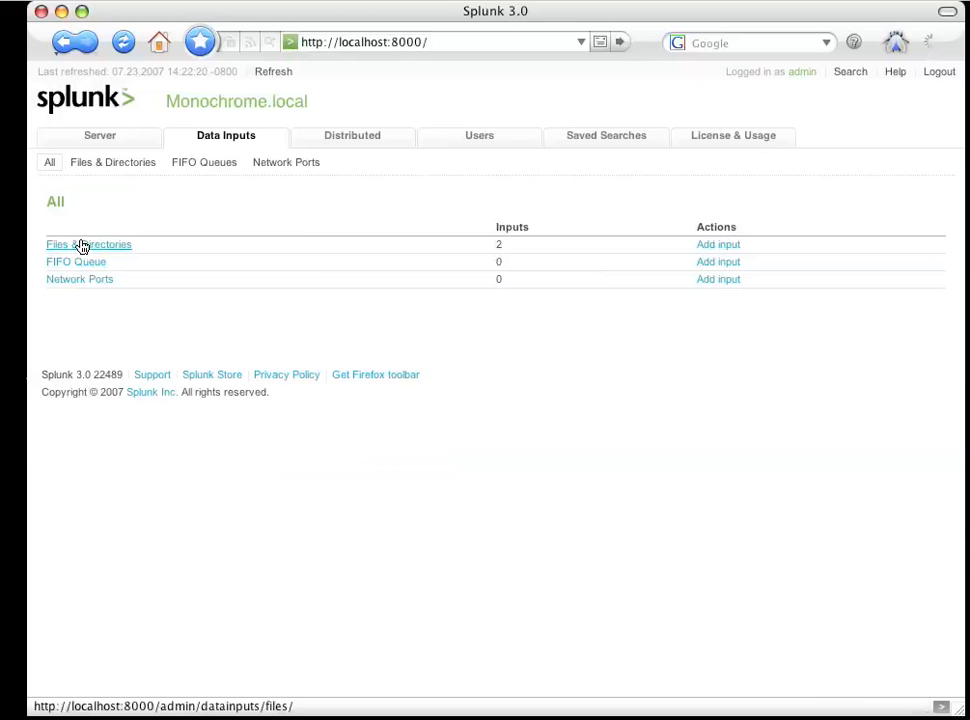
click(707, 244)
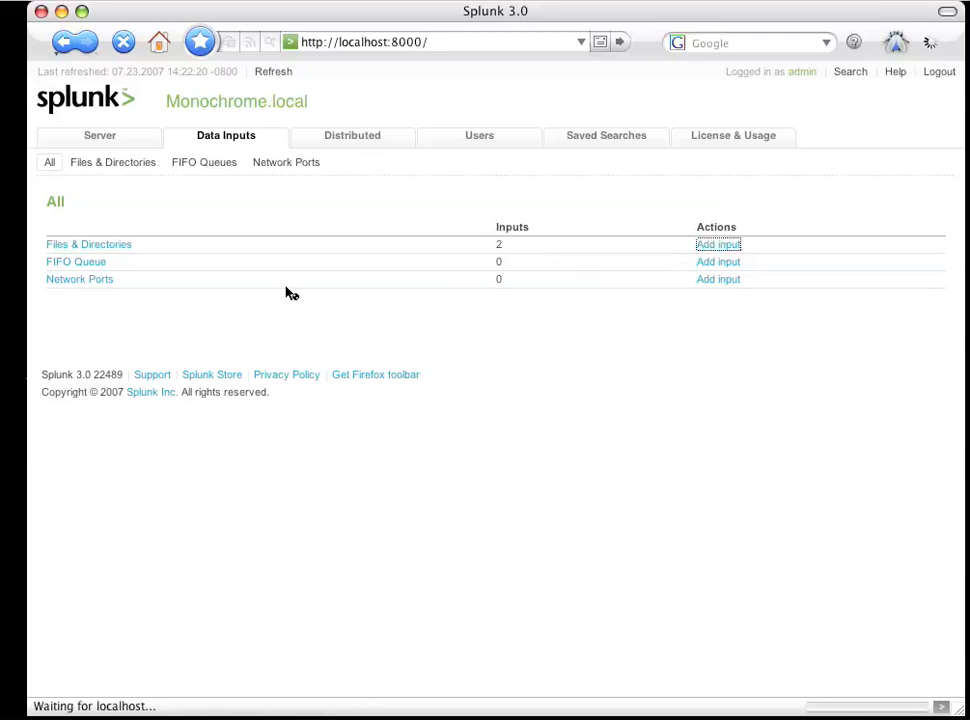
click(189, 237)
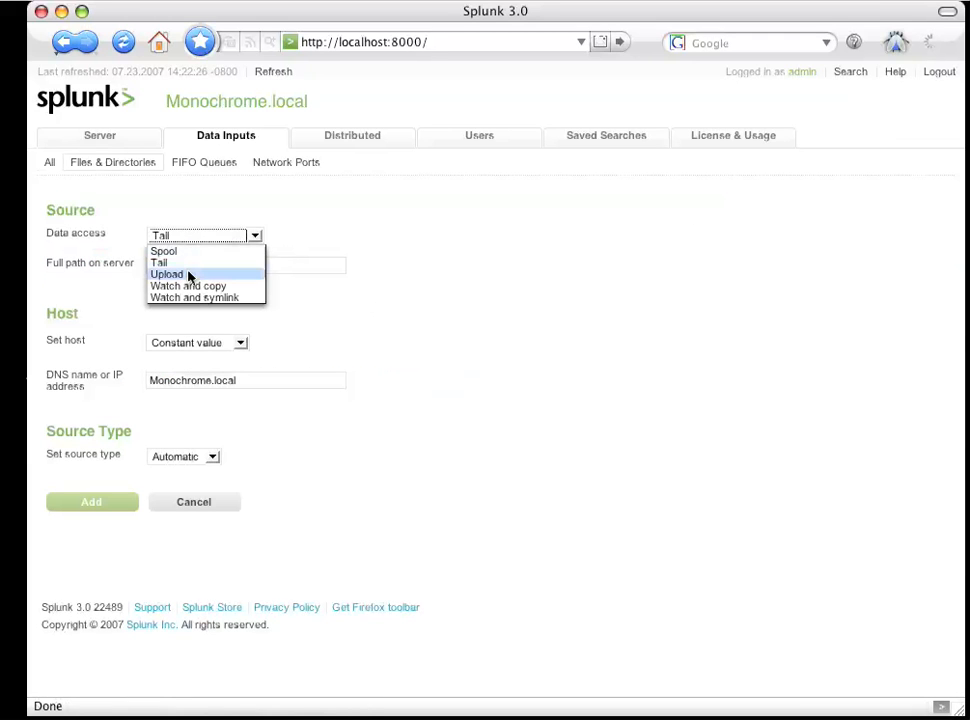
click(193, 286)
click(190, 265)
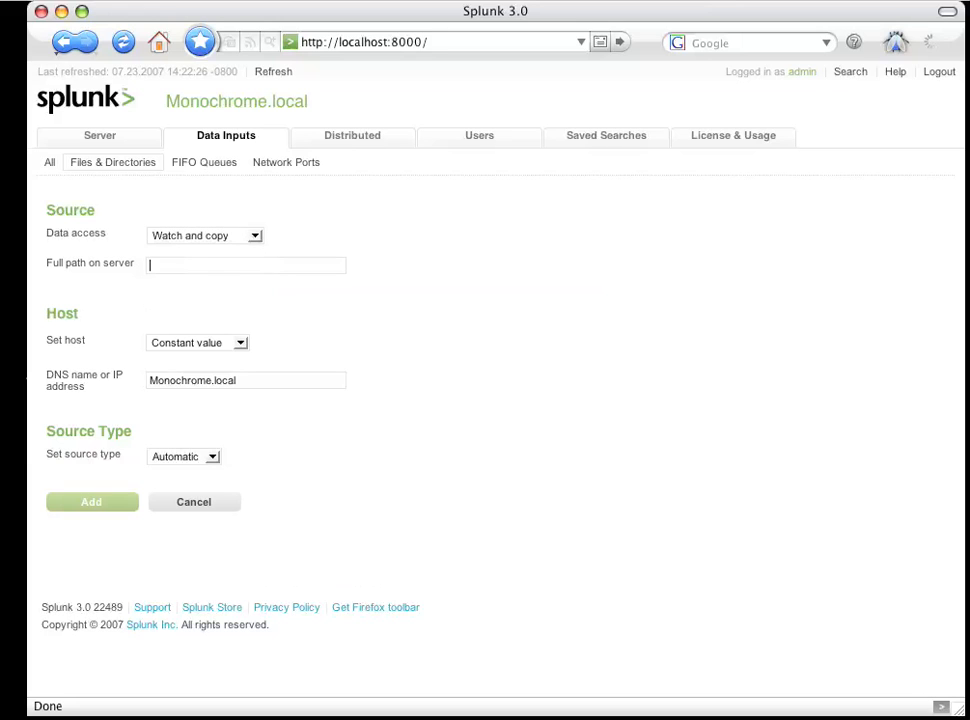
text(/logs/dh)
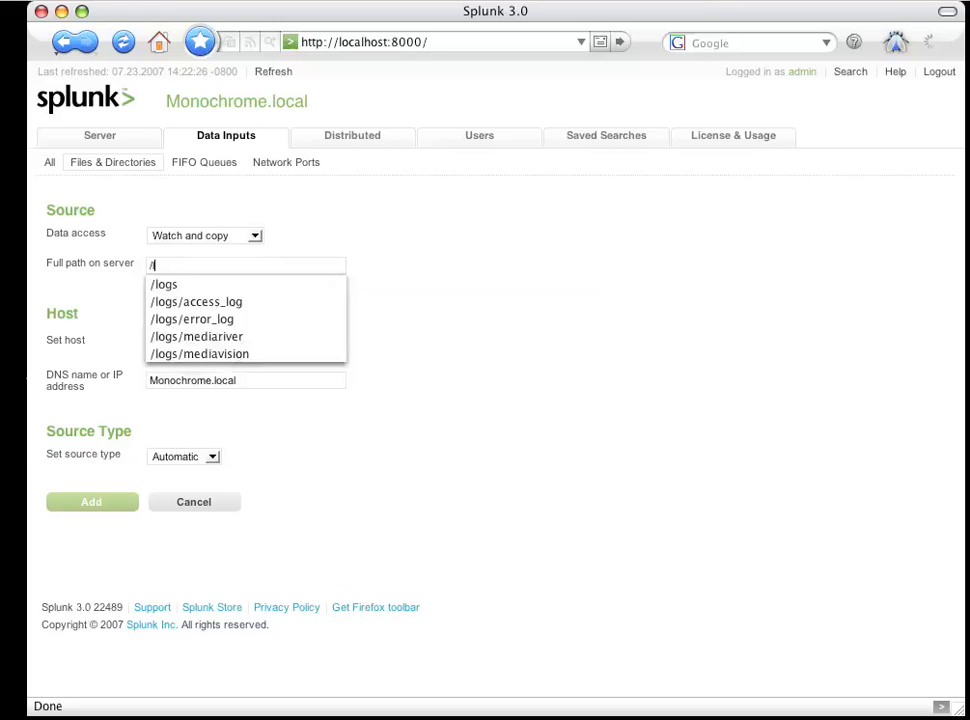
text(cp)
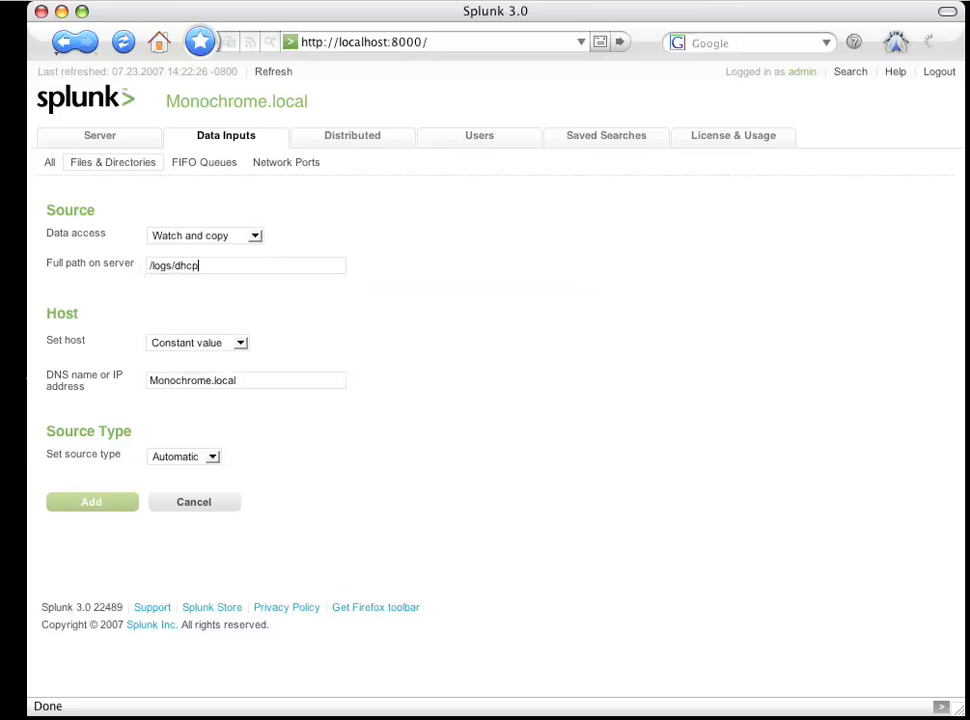
- Set the source type manually to dhcp and add the data input
click(184, 457)
click(180, 495)
click(175, 485)
text(dhcp)
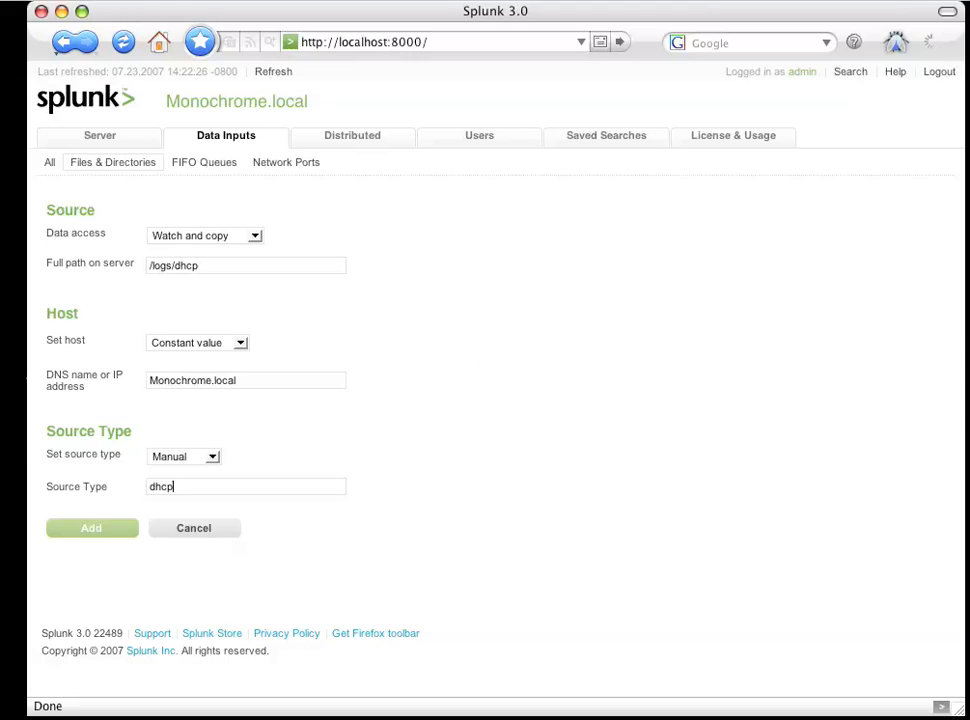
click(105, 533)
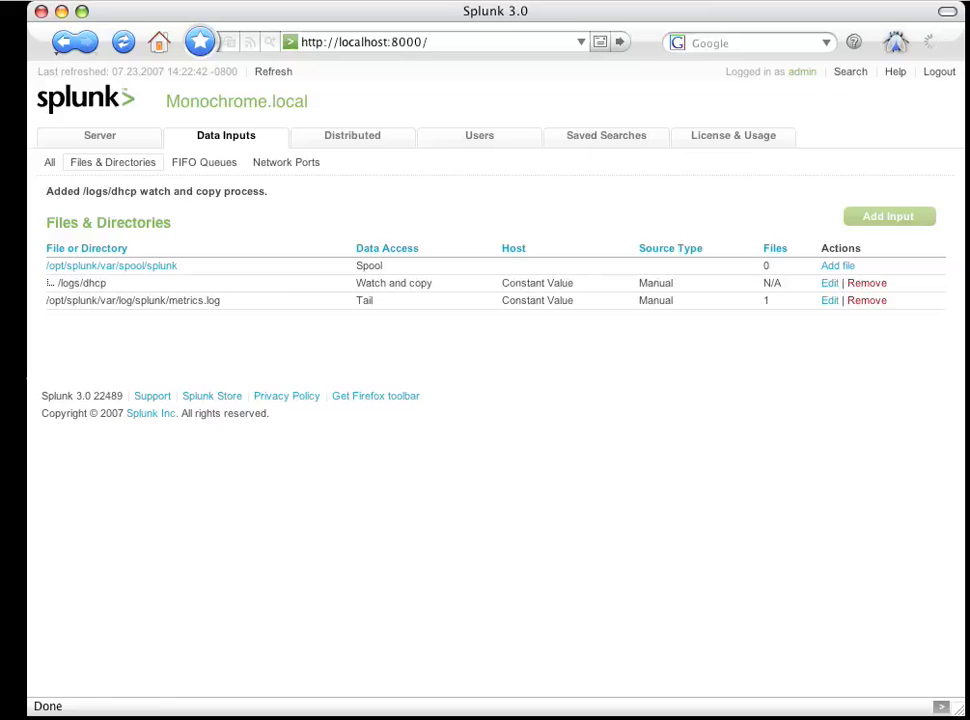
- Set the default search time range to All time in the preferences and save them
click(42, 104)
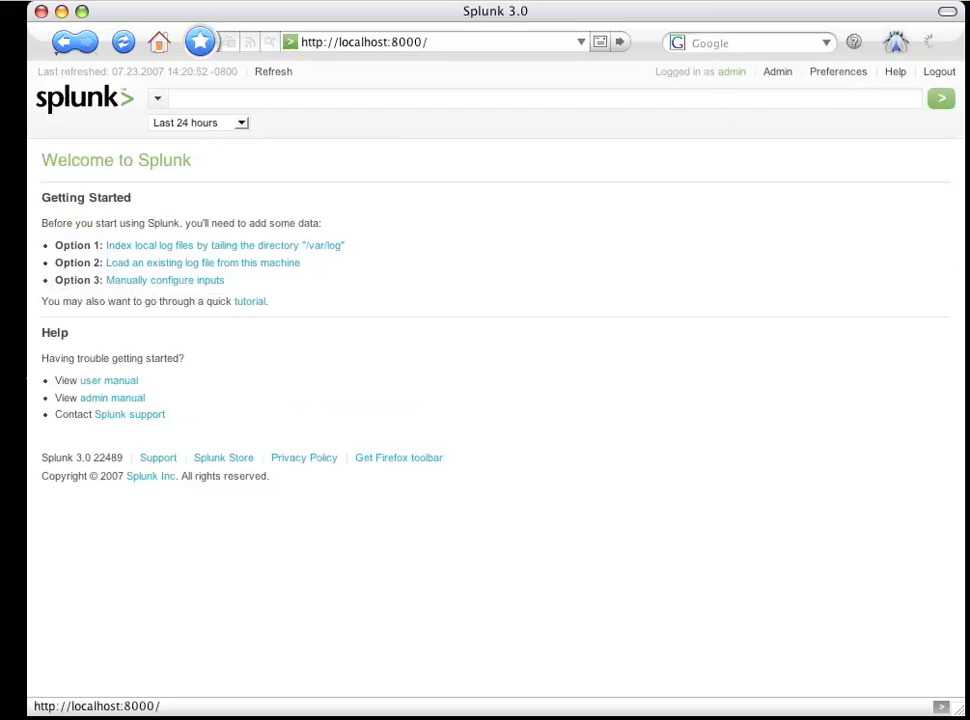
click(827, 77)
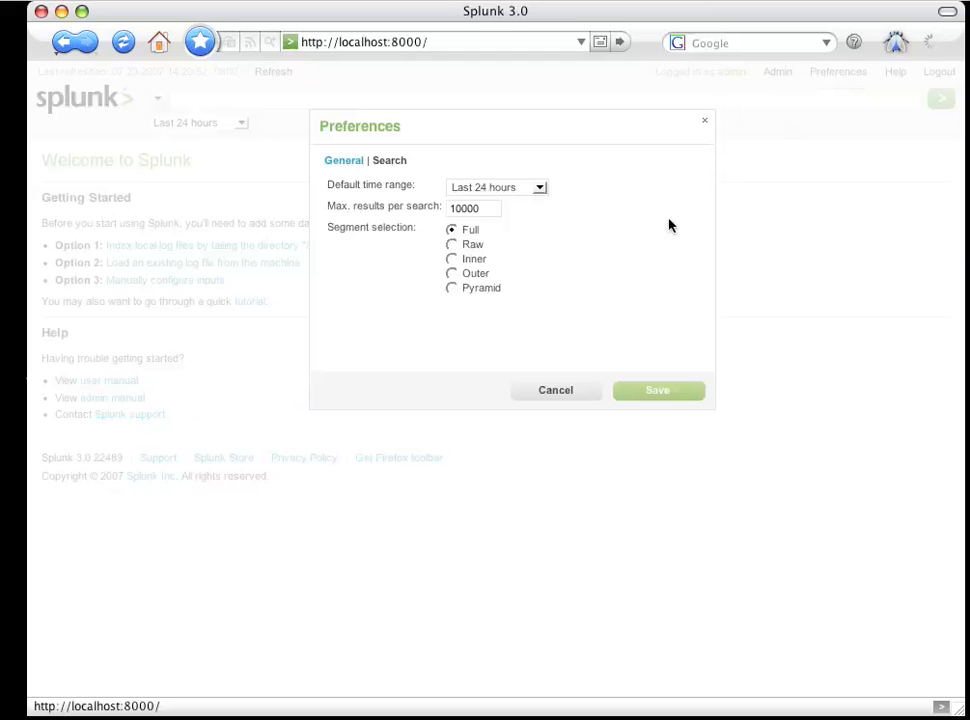
click(498, 188)
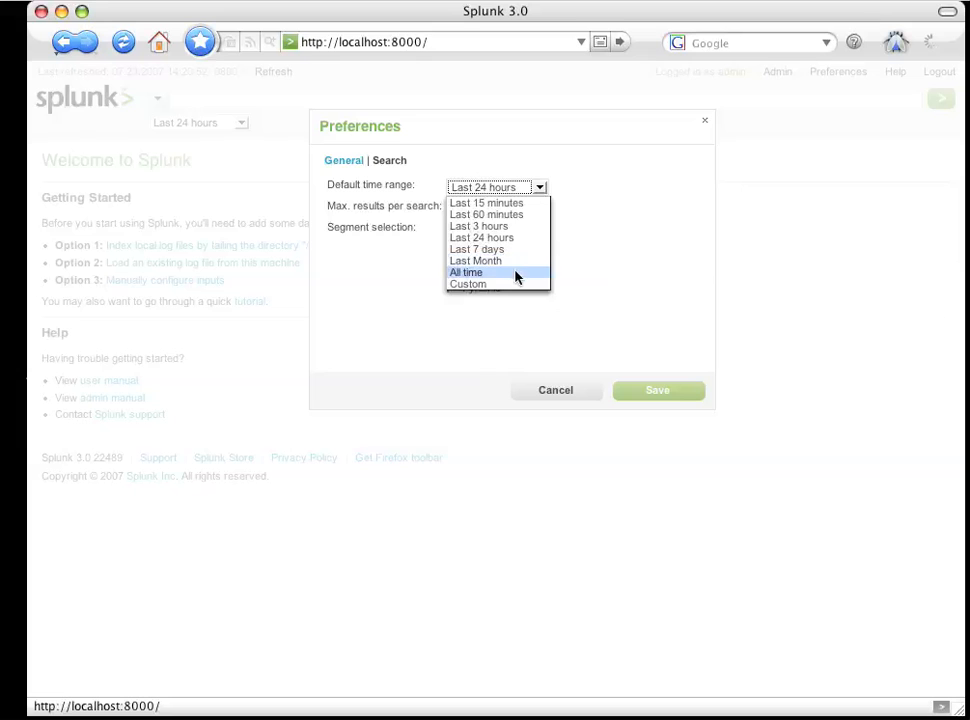
click(517, 273)
click(695, 397)
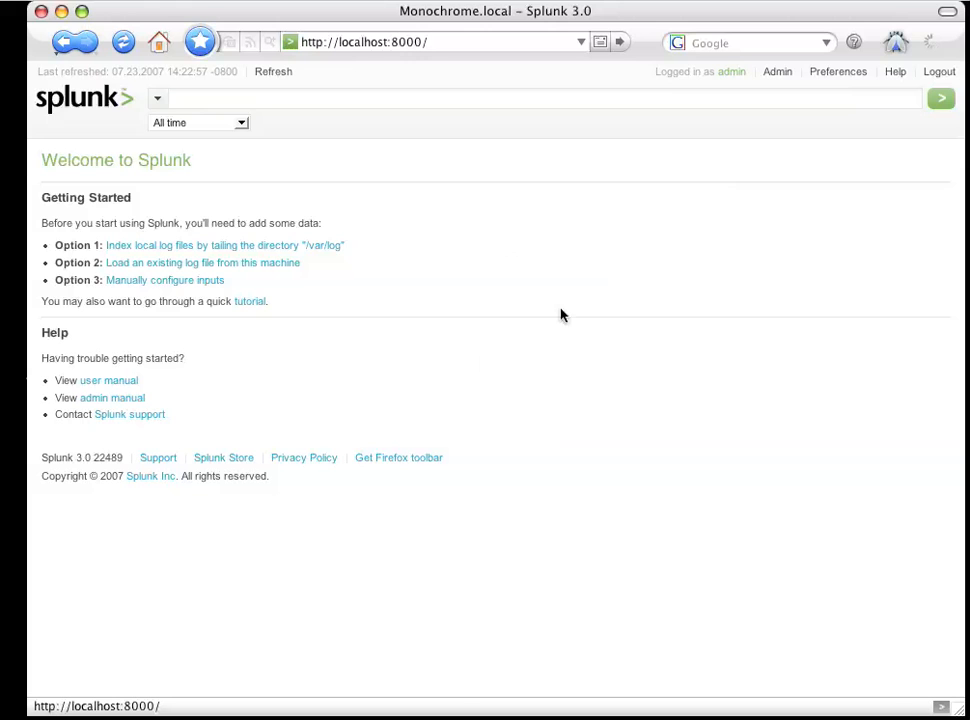
- Reload the home dashboard and browse the indexed events of the dhcp sourcetype
click(95, 106)
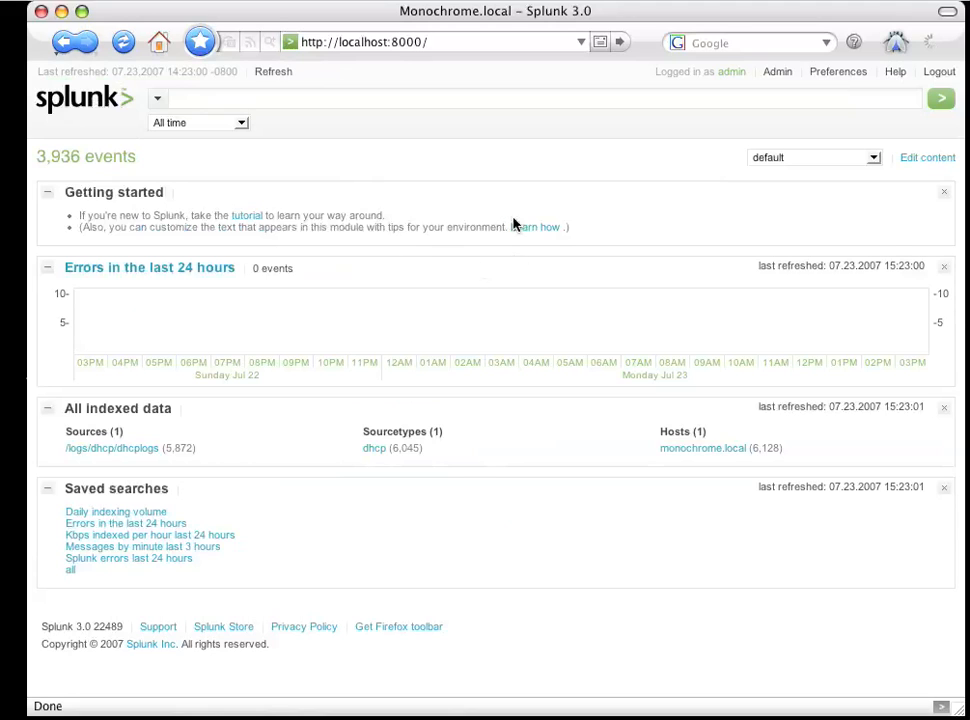
click(372, 450)
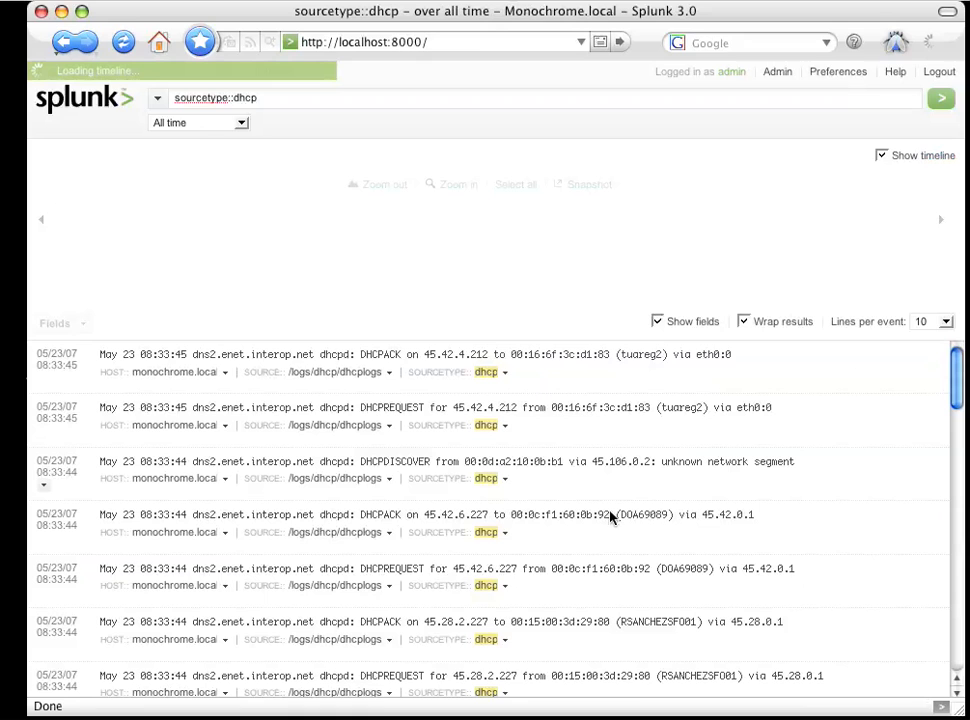
scroll(481, 380, down, 1)
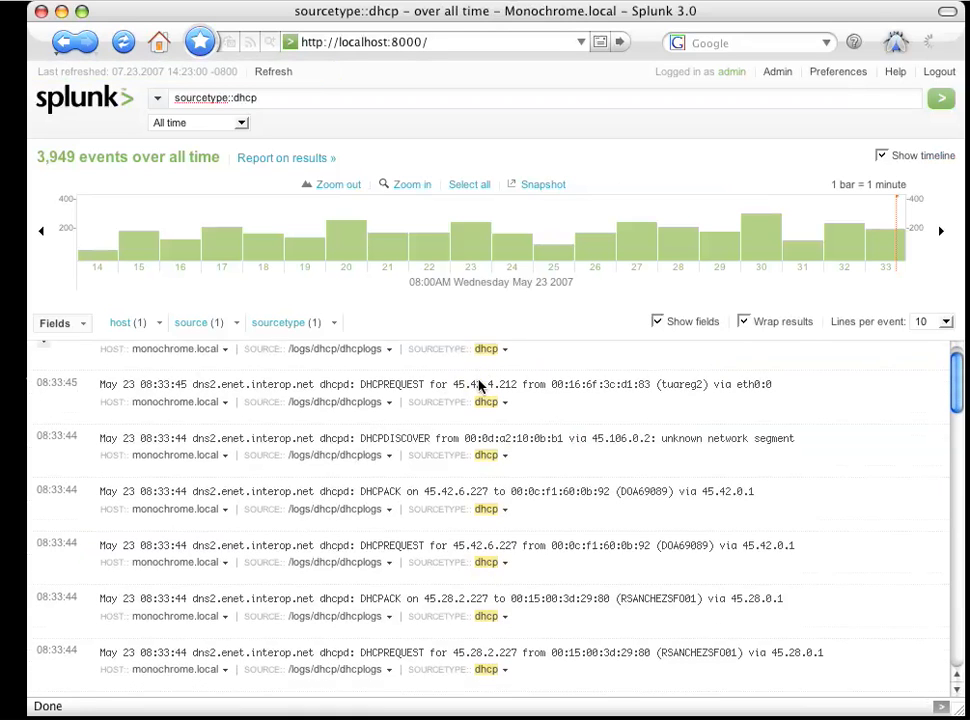
scroll(480, 387, down, 1)
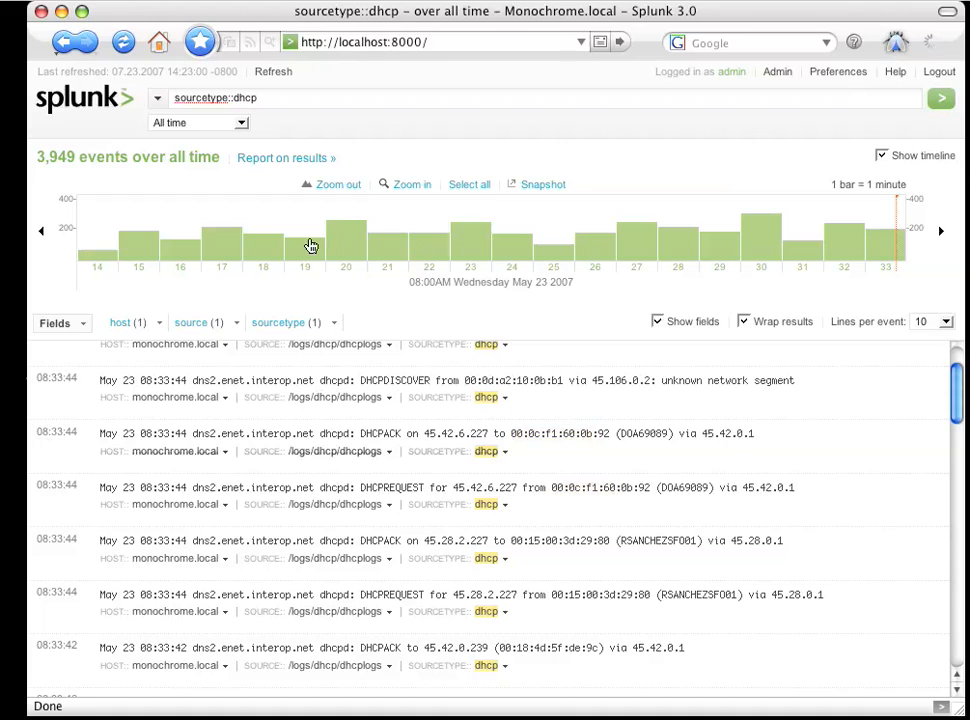
- Narrow the dhcp events to the 8:19 through 8:26 AM timeline bars and examine the DHCP messages
mouse_move(305, 232)
drag(307, 234, 600, 238)
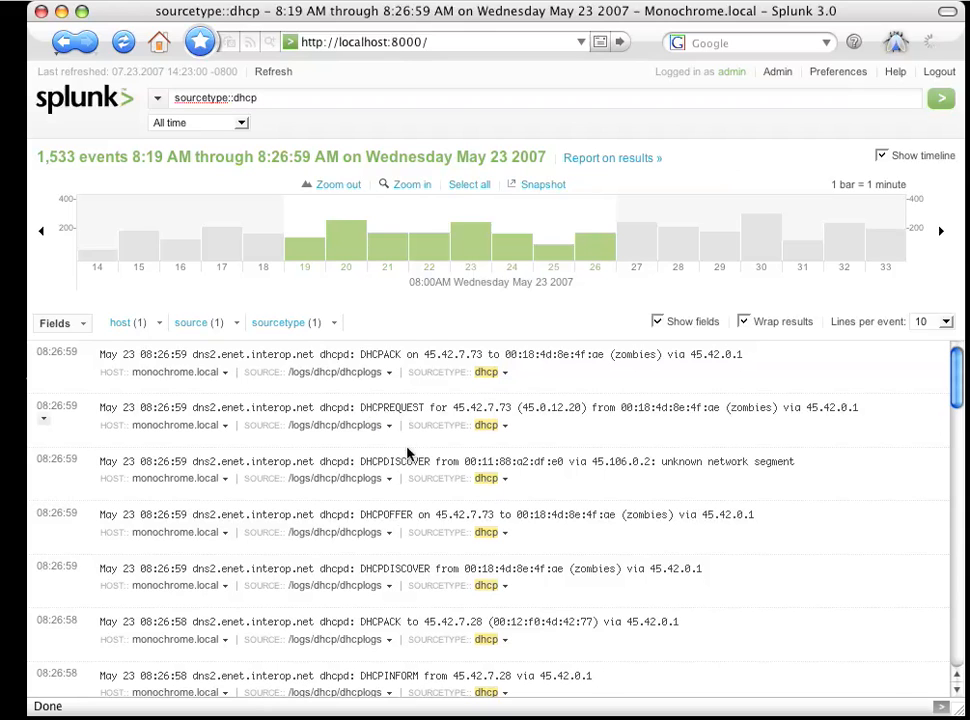
scroll(406, 480, down, 1)
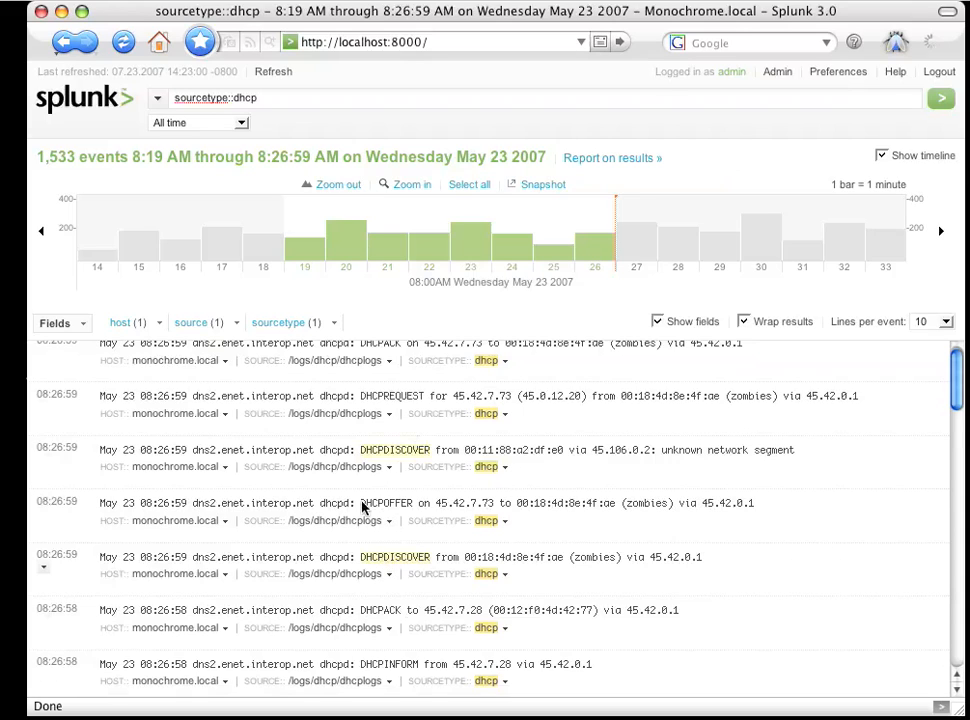
scroll(400, 502, up, 1)
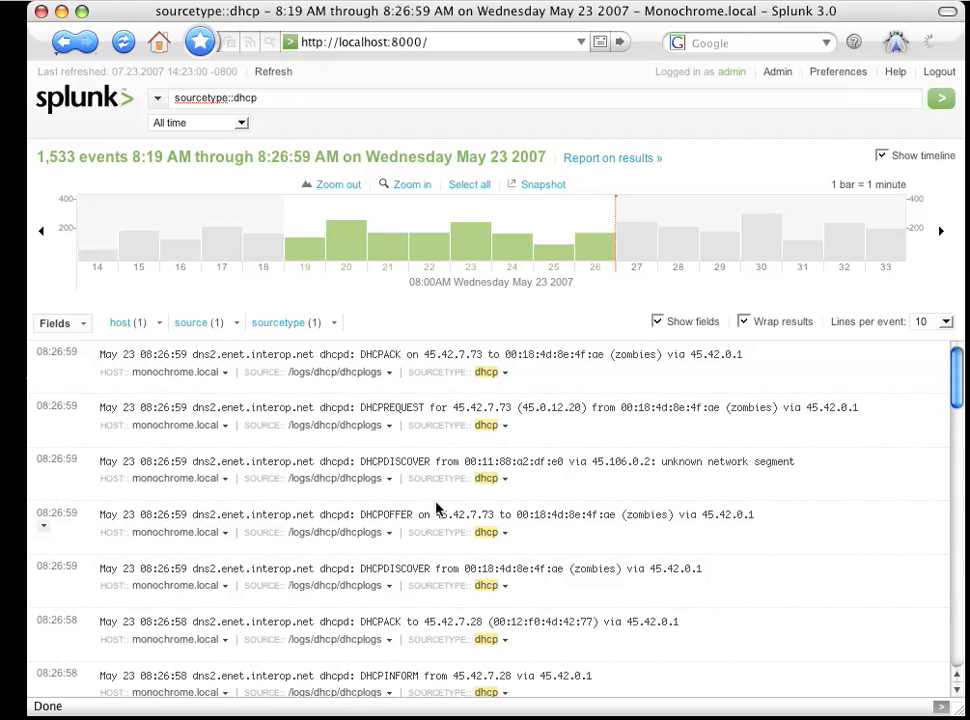
- Switch to the terminal and wipe all Splunk databases with splunk clean all -f
key(super+Tab)
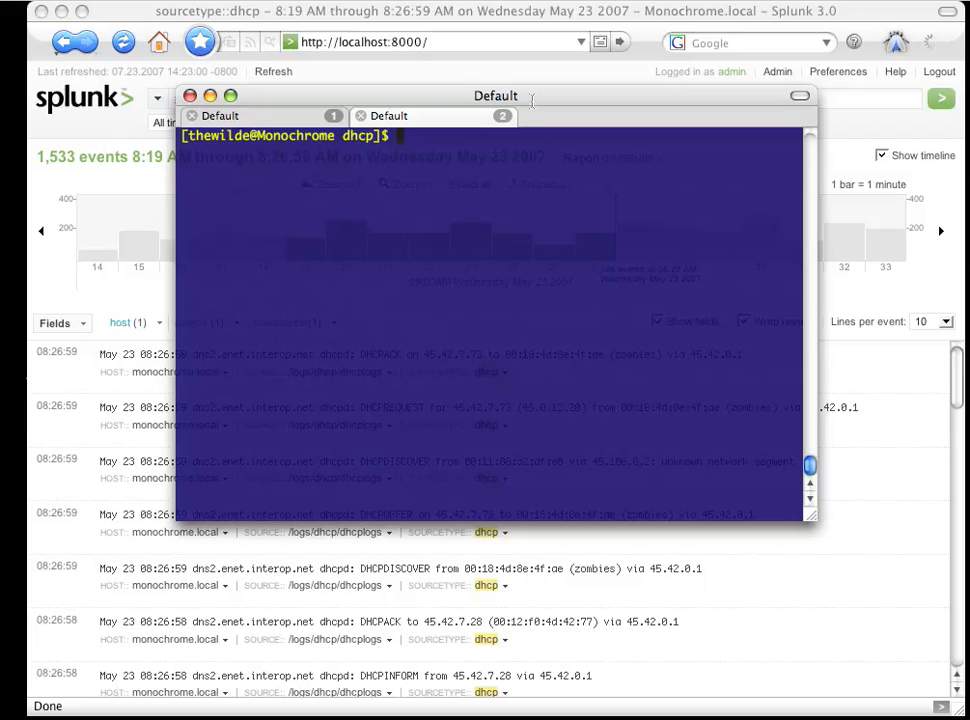
text(splunk)
key(BackSpace)
key(BackSpace)
key(BackSpace)
key(BackSpace)
key(BackSpace)
key(BackSpace)
key(BackSpace)
text(splunk)
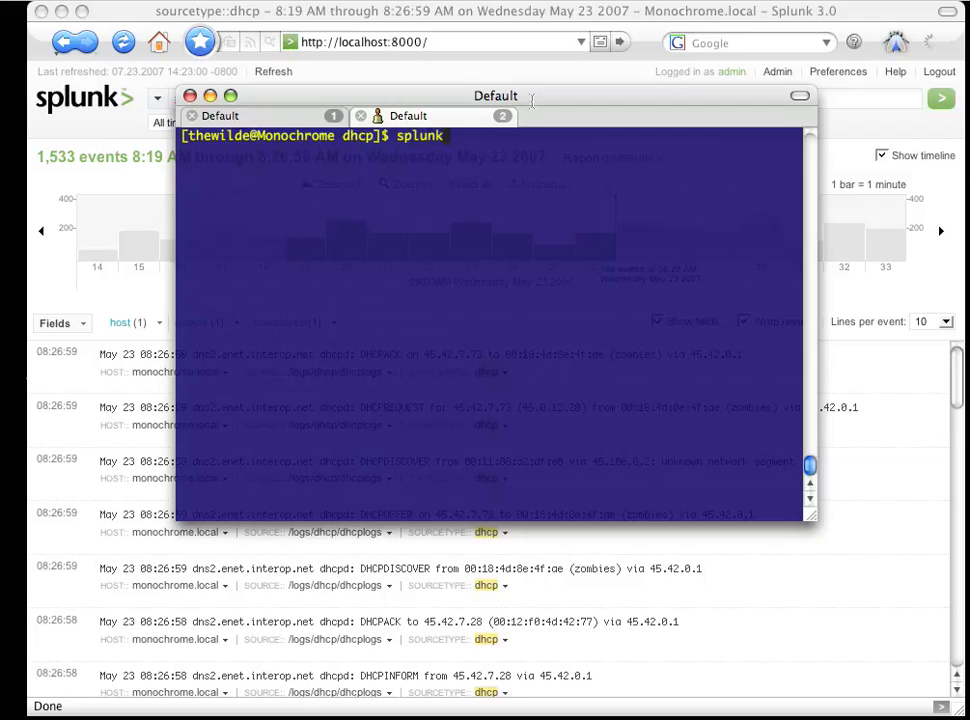
text( clean all -f)
key(Return)
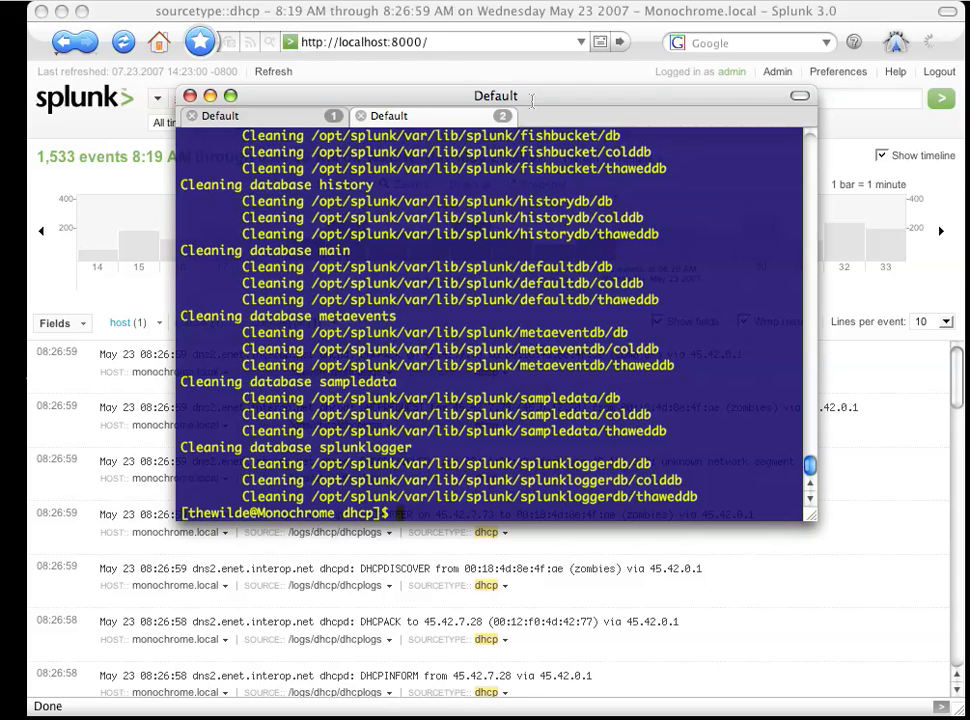
- Change to the /opt/splunk/etc/bundles/ directory and list its contents on a cleared screen
text(cd /opt/splunk/etc/bundles/)
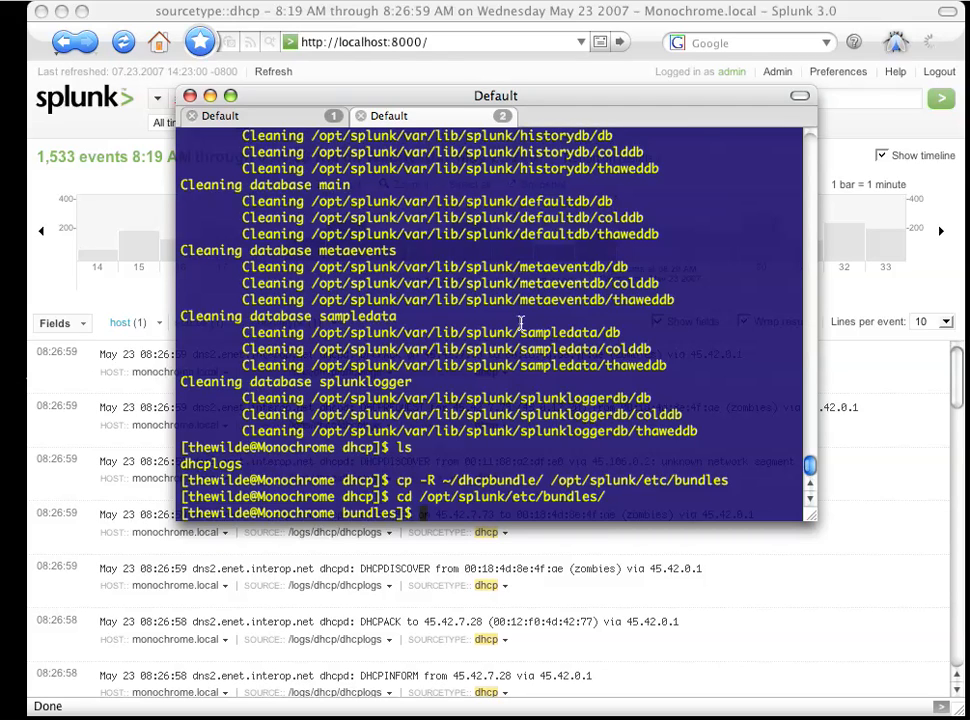
text(ls)
key(Return)
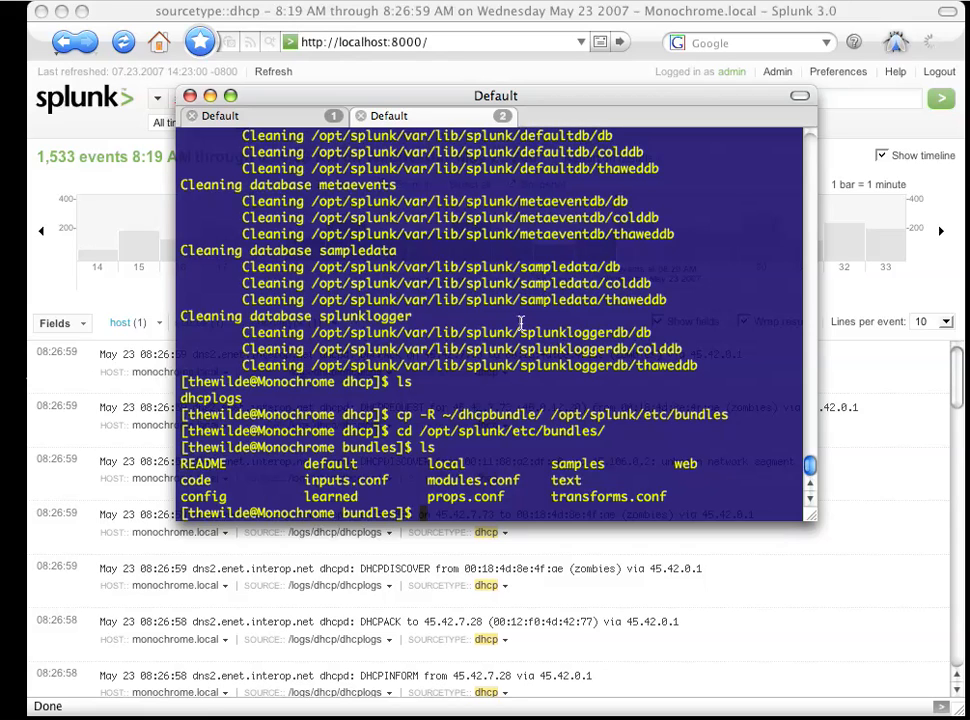
key(ctrl+l)
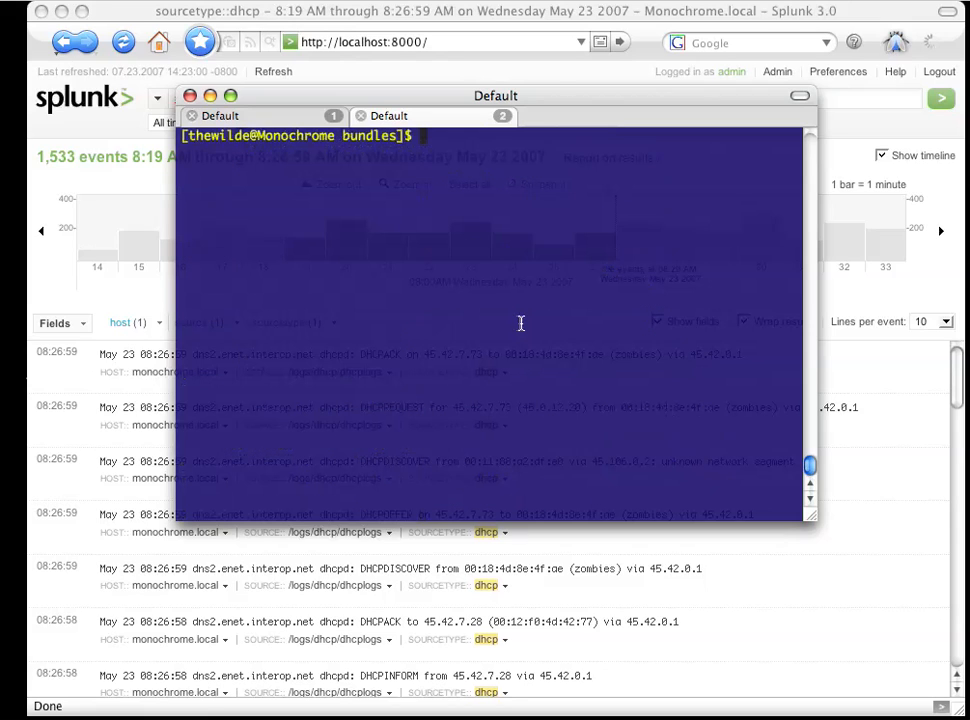
text(ls)
key(Return)
- Change into the dhcpbundle directory and list its configuration files
text(cd )
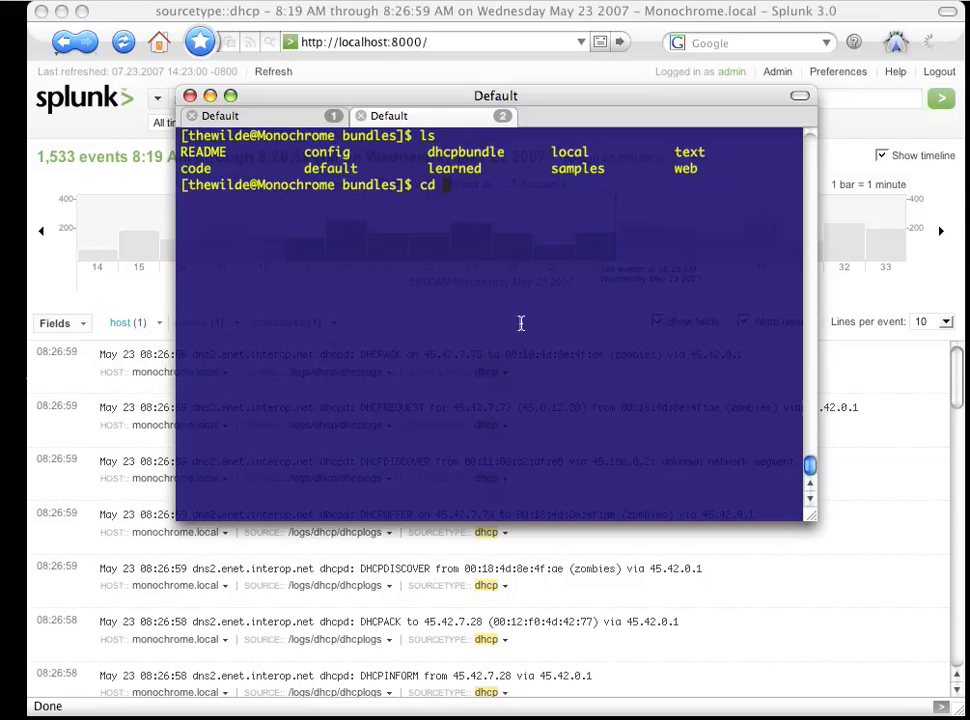
text(d)
key(Tab)
key(Return)
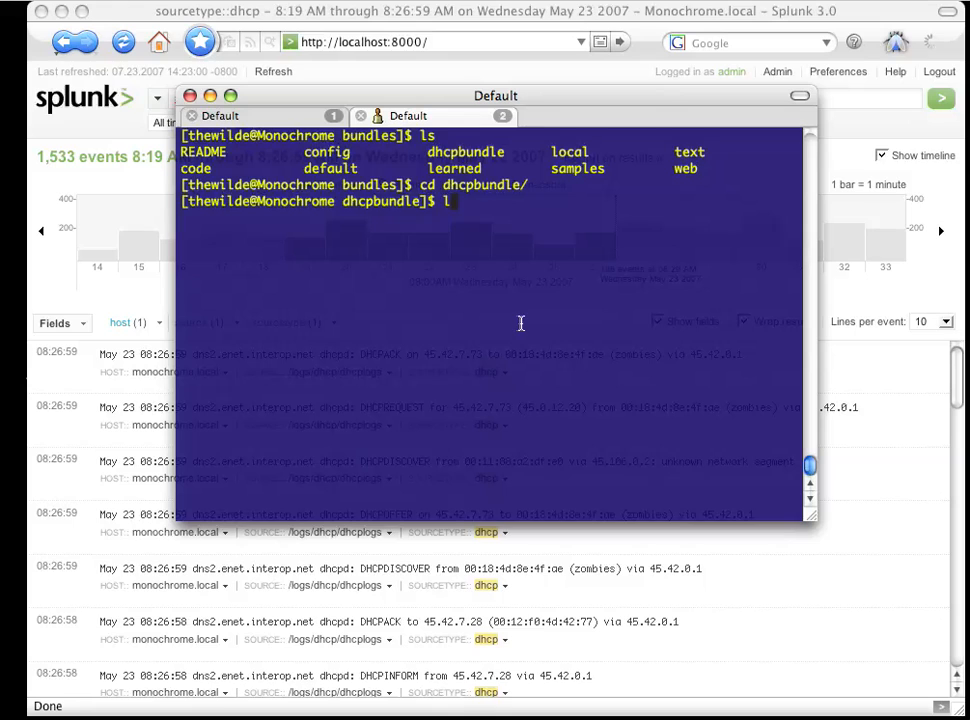
text(ls)
key(Return)
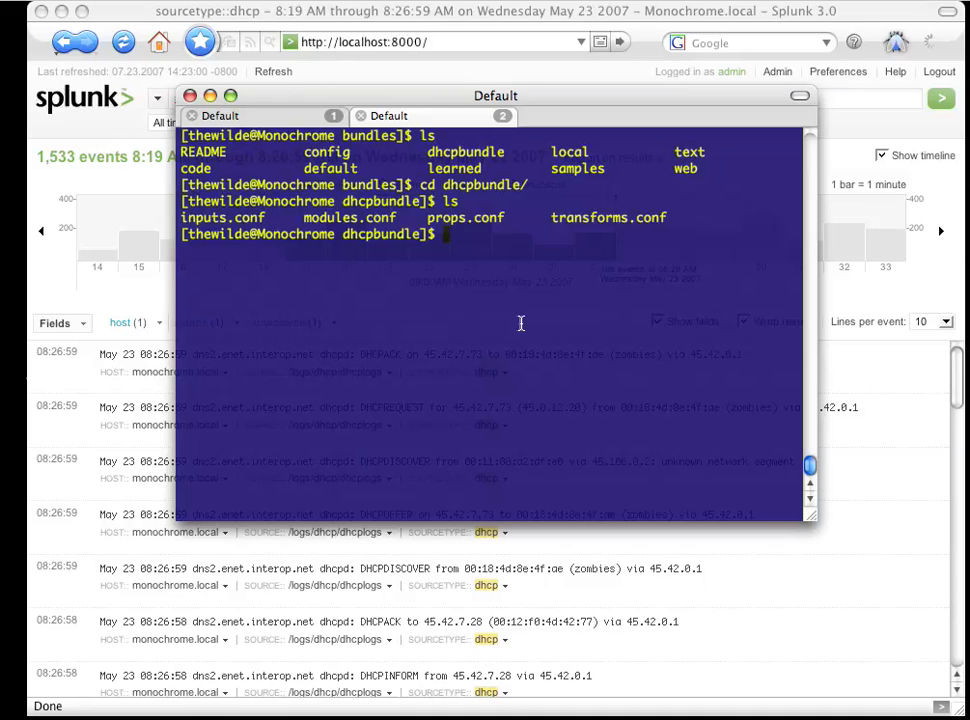
- Display the contents of props.conf with more to review the dhcp and meta-event stanzas
text(more props.conf)
key(Return)
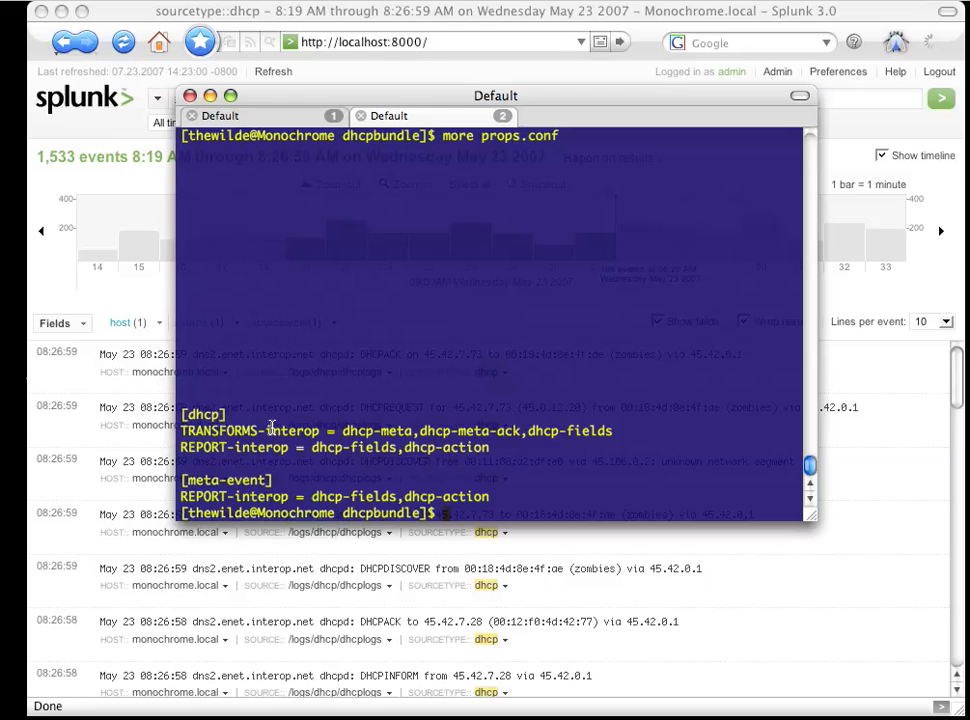
- Display the contents of transforms.conf with more
text(more trans)
text(f)
key(BackSpace)
text(re tr)
key(Tab)
key(Return)
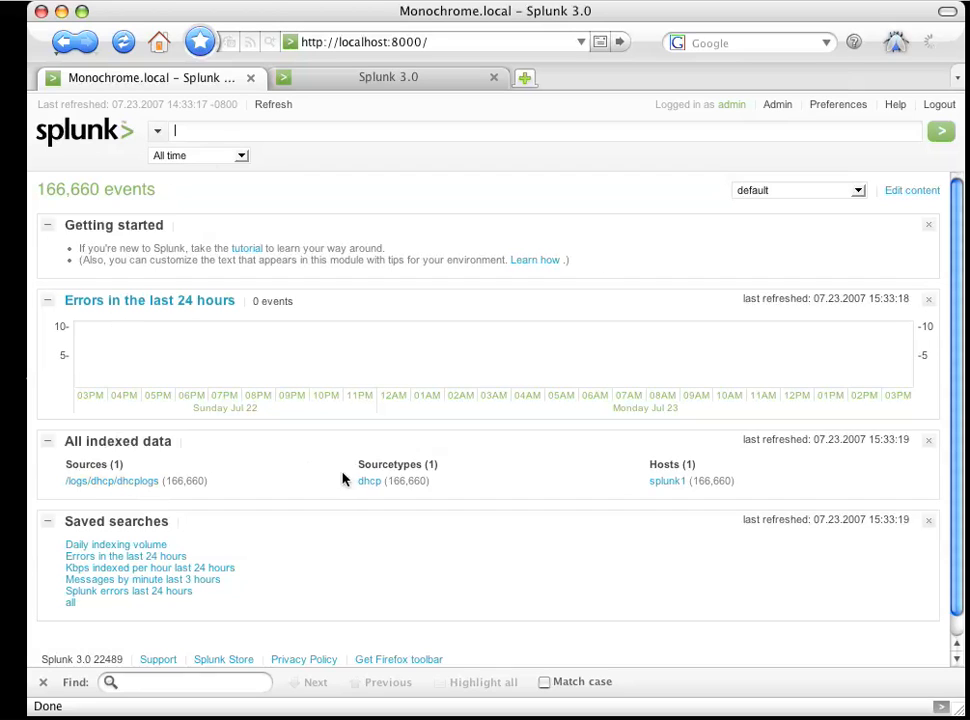
- Search for index::metaevents over all time and inspect the event counts on the timeline
text(in)
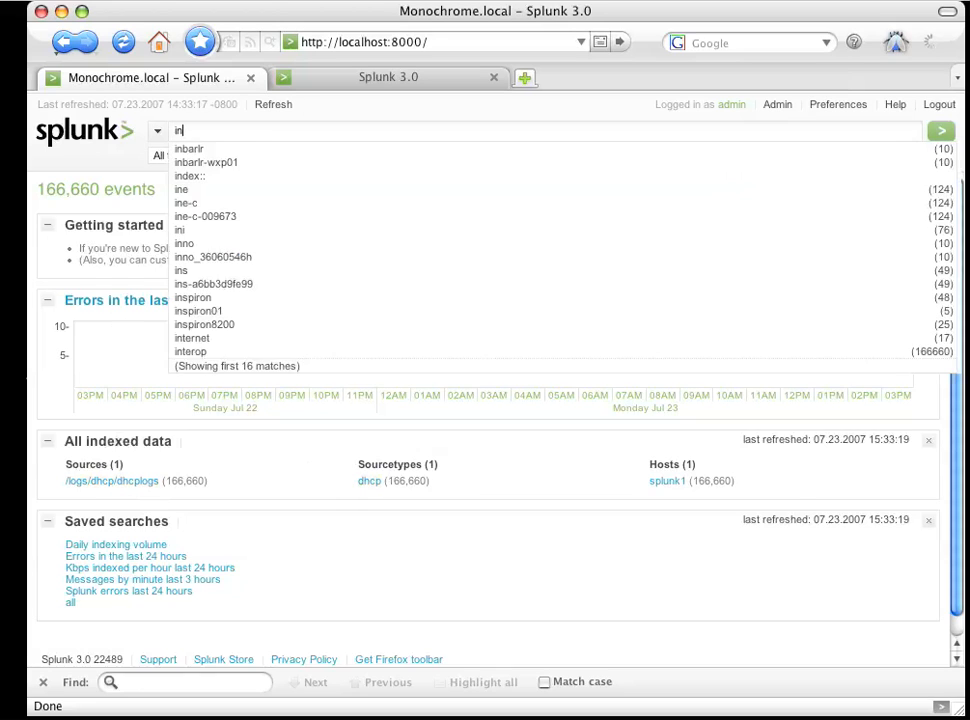
text(dex::me)
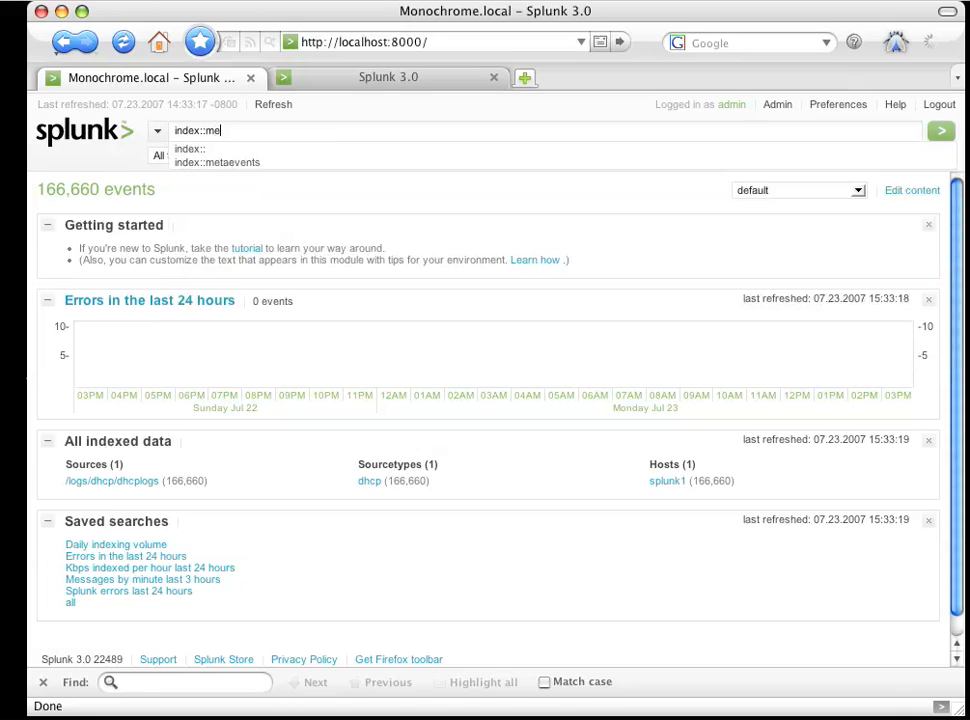
key(Down)
key(Down)
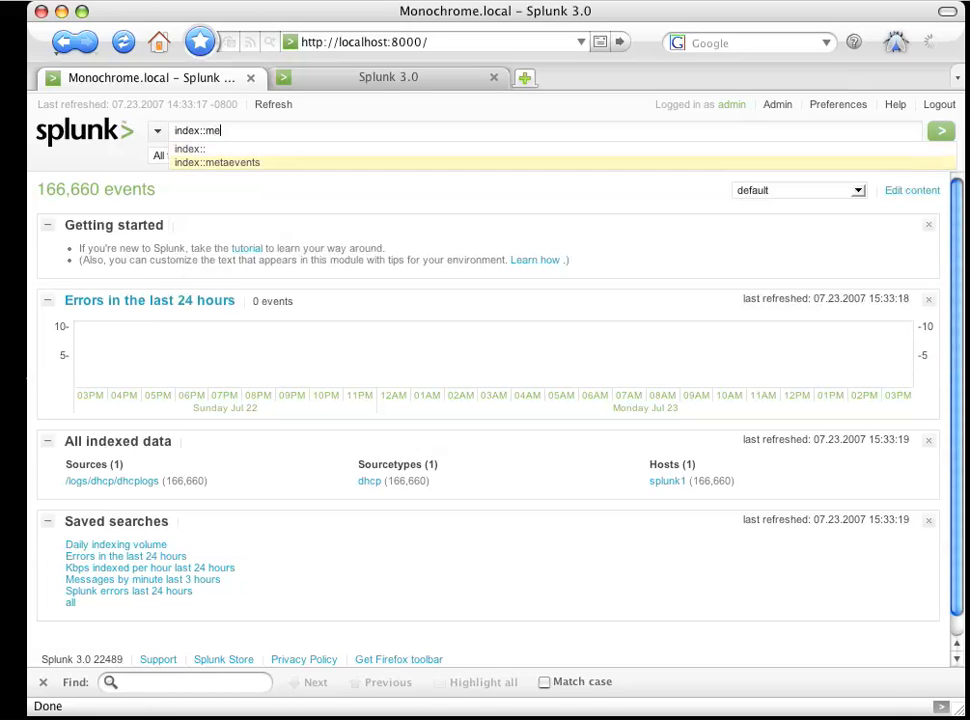
key(Return)
key(Return)
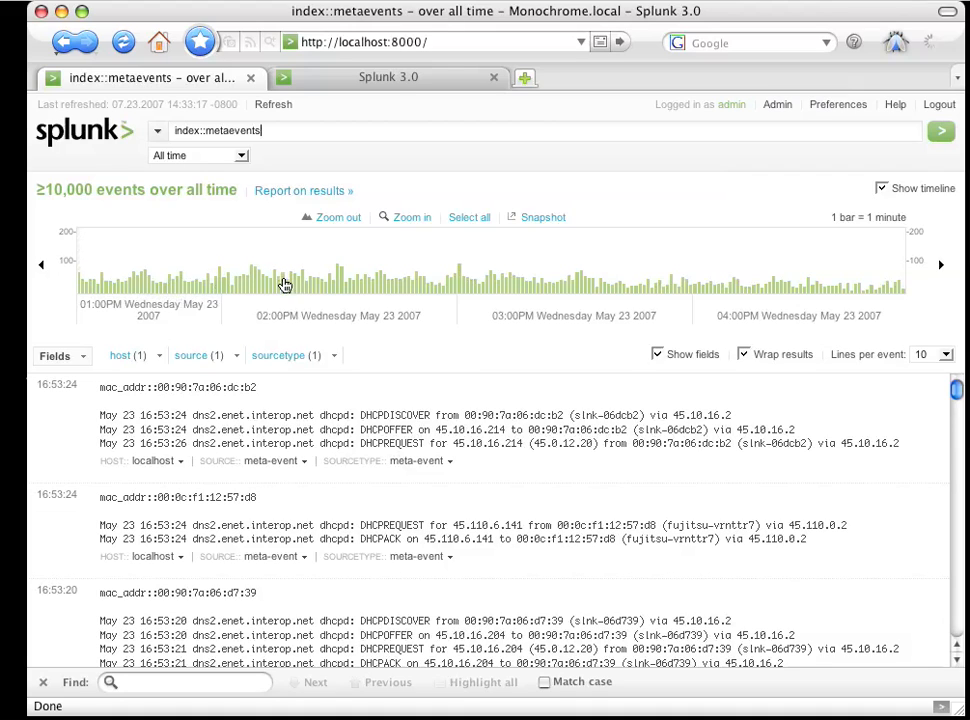
mouse_move(278, 270)
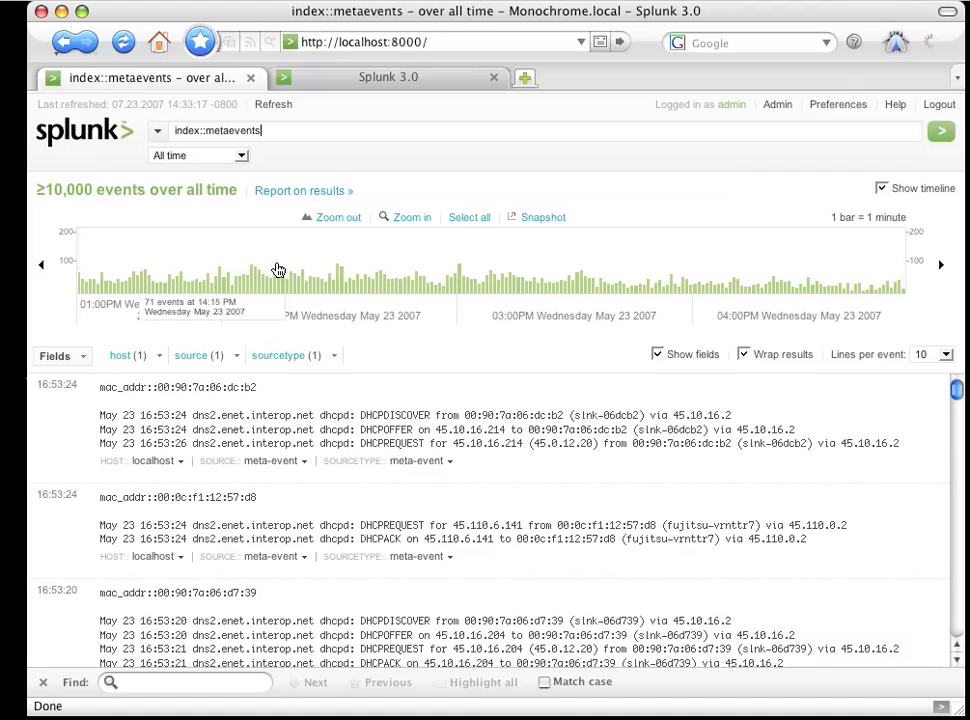
- Limit the timeline to 2:12–2:57:59 PM and search for index::metaevents dhcpdiscover OR dhcpoffer OR dhcprequest NOT dhcpack AND NOT (segment OR wrong OR unknown)
drag(271, 272, 448, 273)
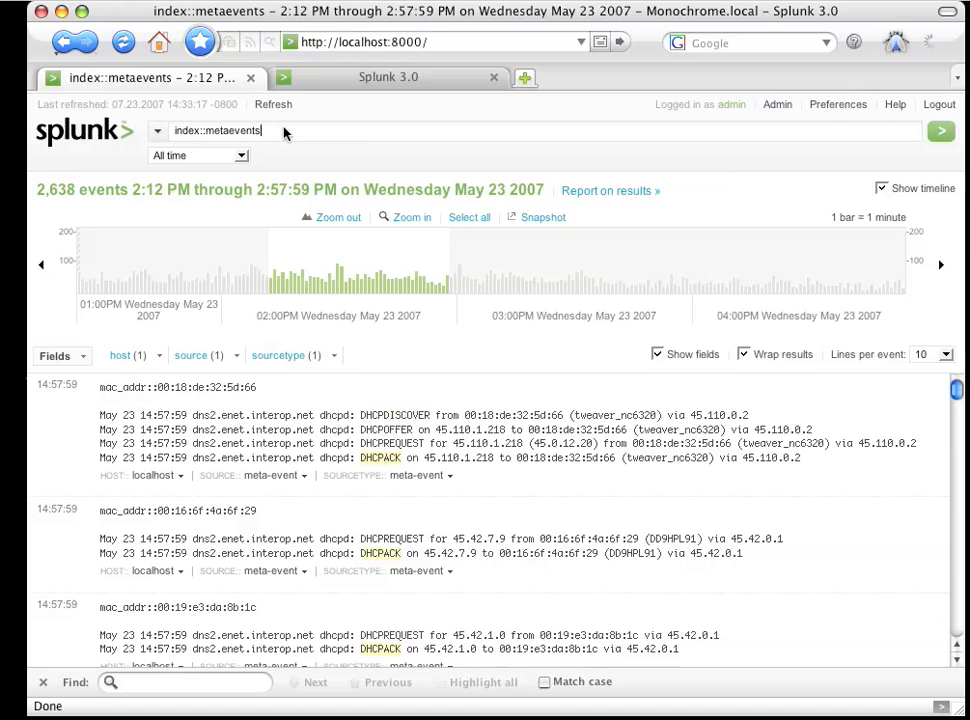
triple_click(248, 130)
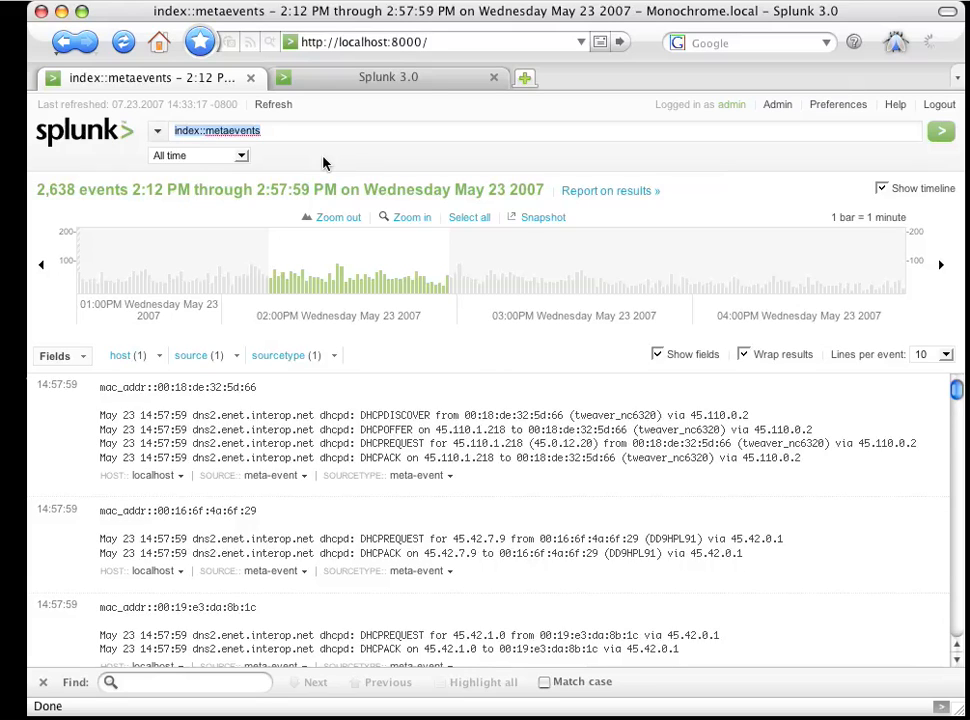
text(index::metaevents dhcpdiscover OR dhcpoffer OR dhcprequest NOT dhcpack AND NOT (segment OR wrong OR unknown))
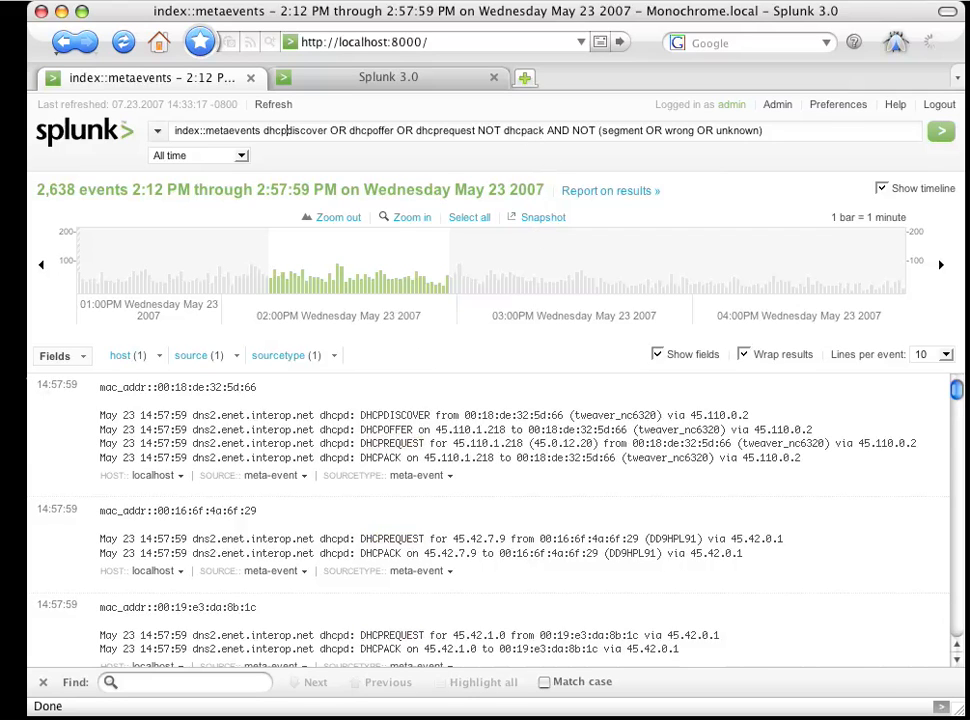
click(766, 131)
key(Return)
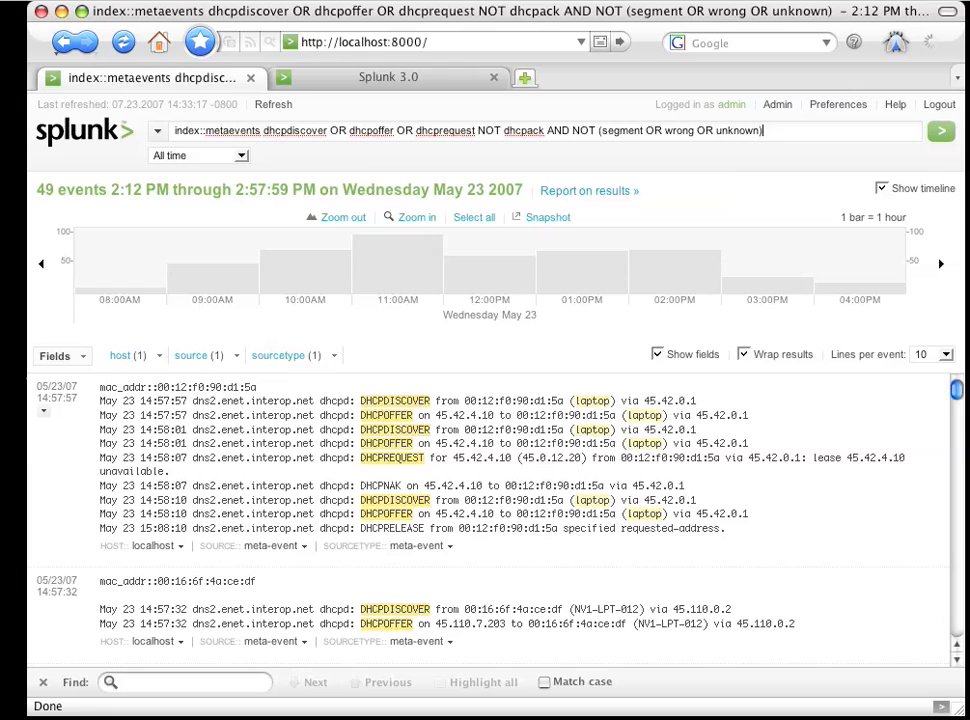
click(960, 661)
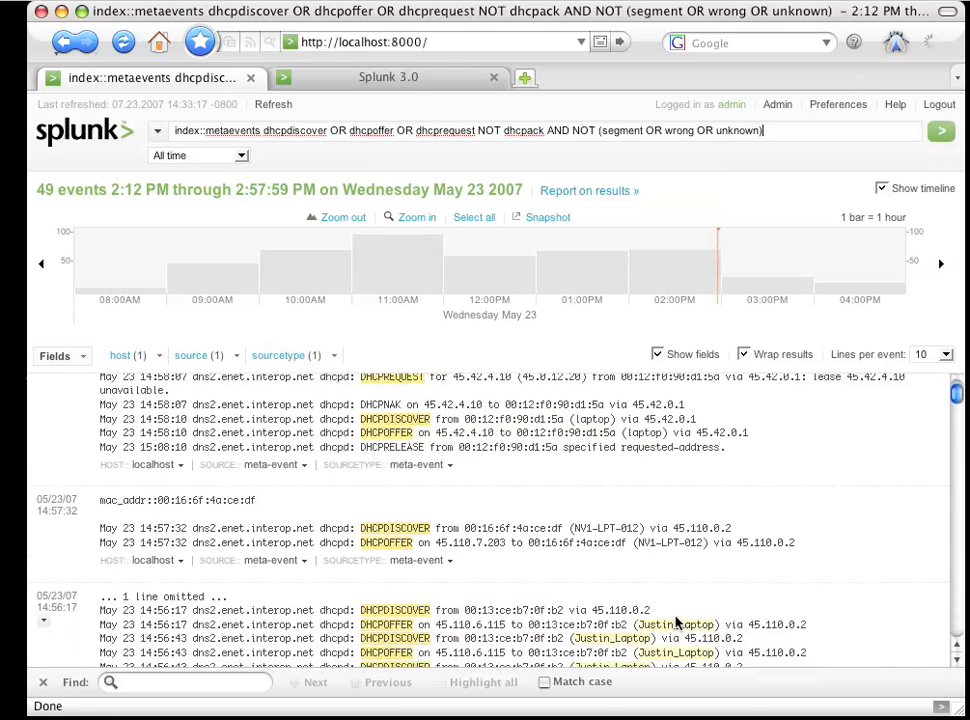
- Start saving the current search and name it DHCP Failures
click(158, 135)
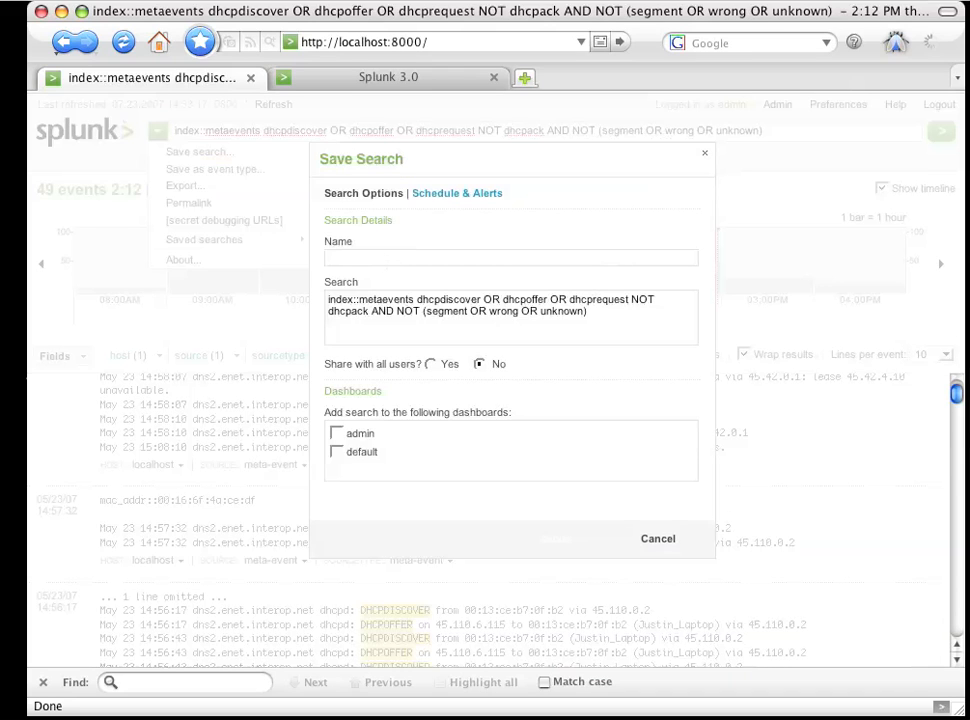
text(DH)
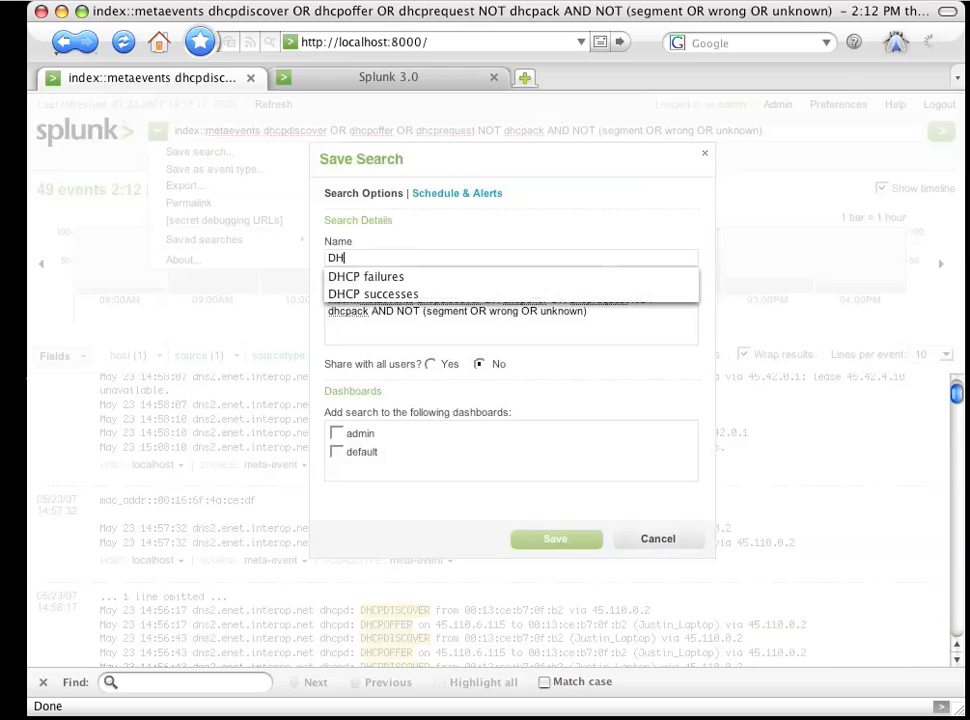
text(CP Failures)
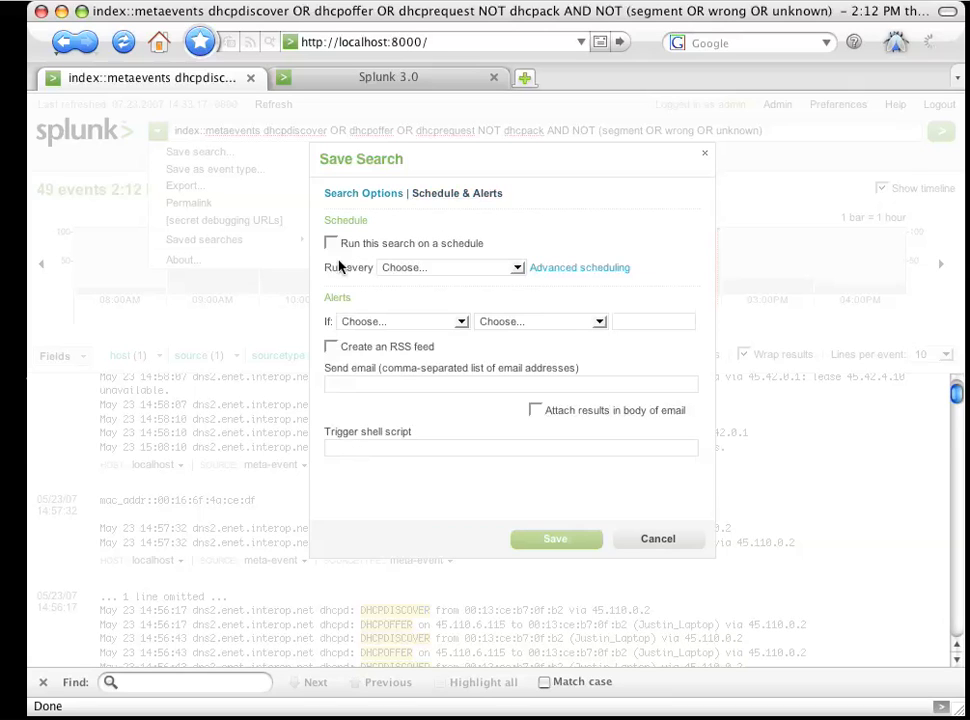
- Enable scheduling for the search being saved and set it to run every 5 minutes
click(331, 243)
click(403, 269)
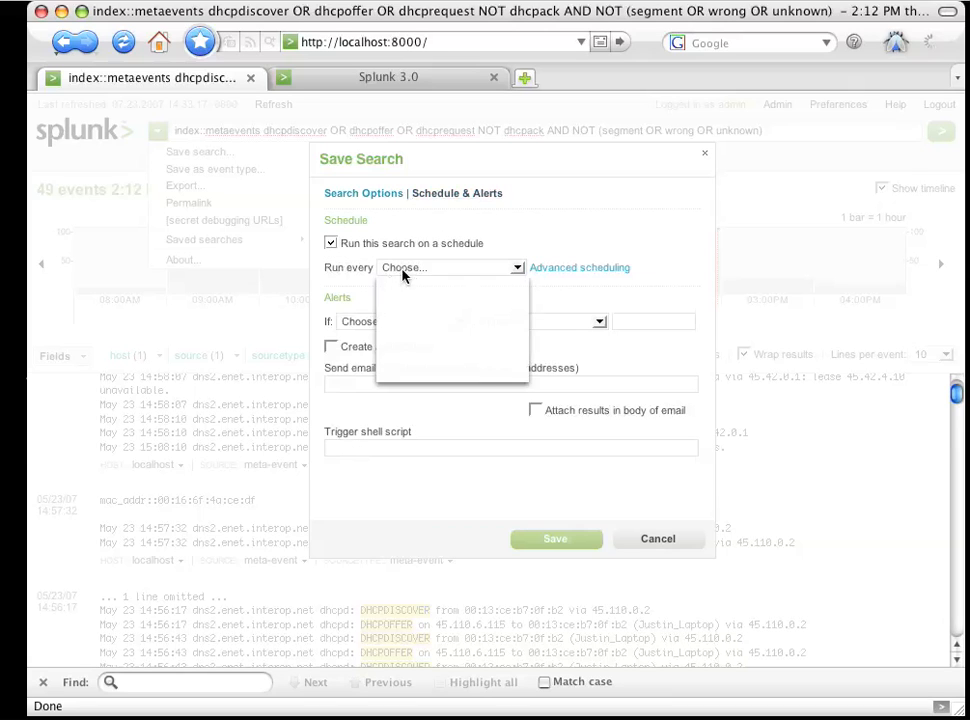
click(410, 306)
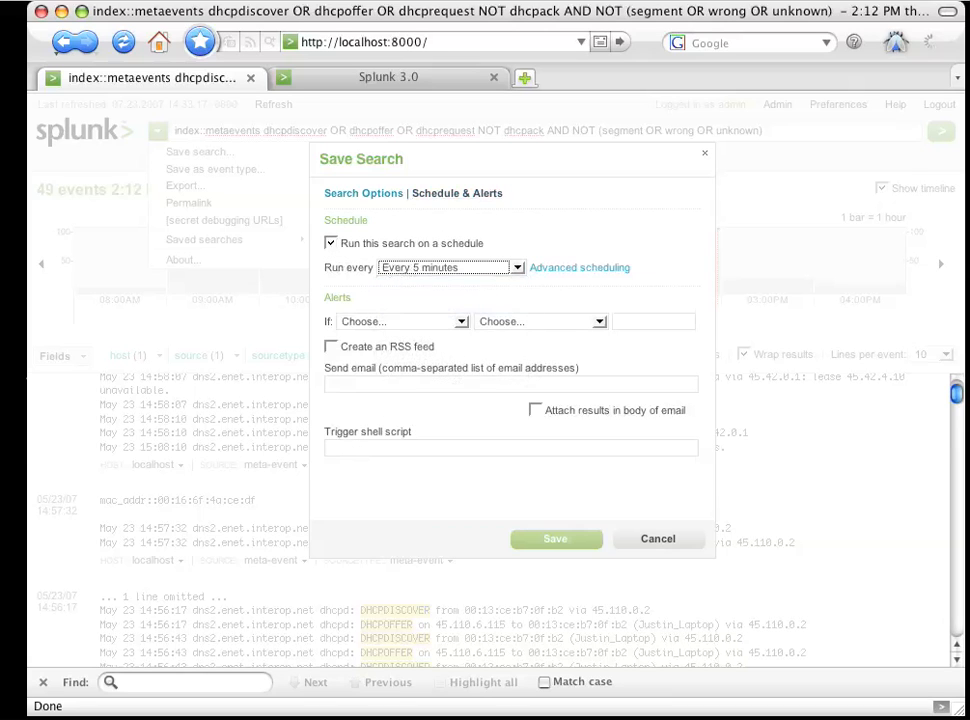
- Enter the alert recipient's e-mail address for the scheduled search and save it
click(350, 385)
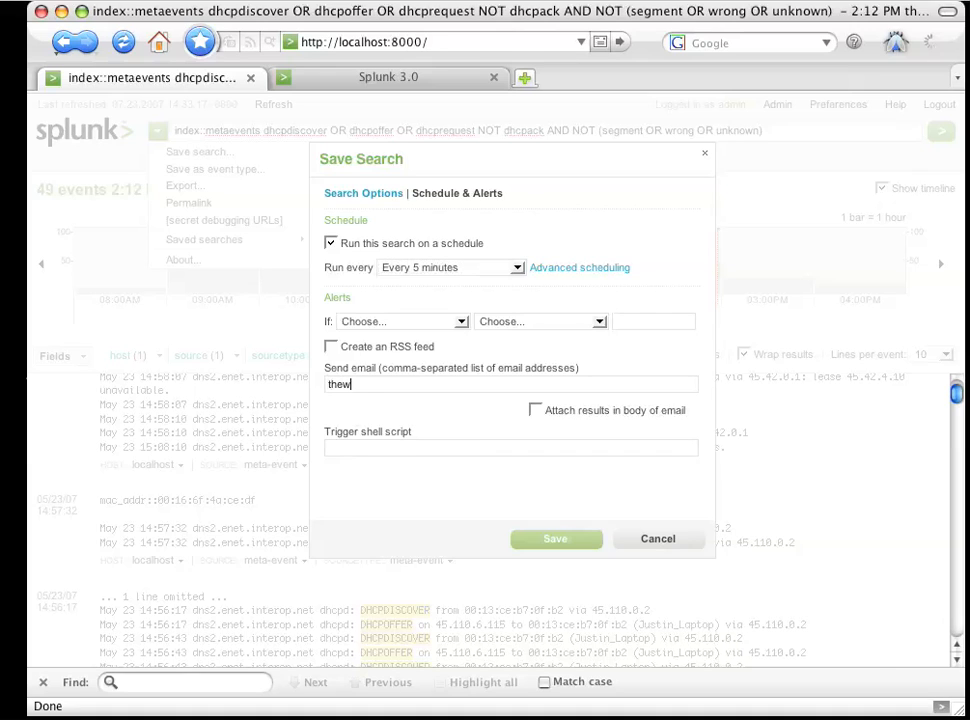
click(562, 541)
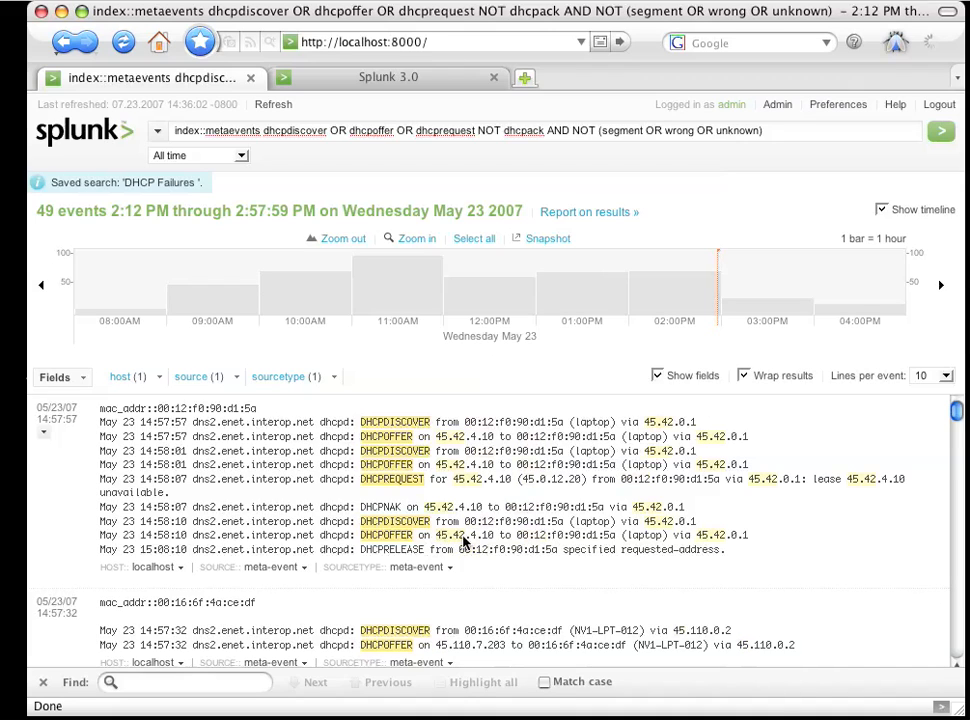
- Turn off the core-only restriction on result fields, add the subnet field to the displayed fields, and apply the selection
click(84, 378)
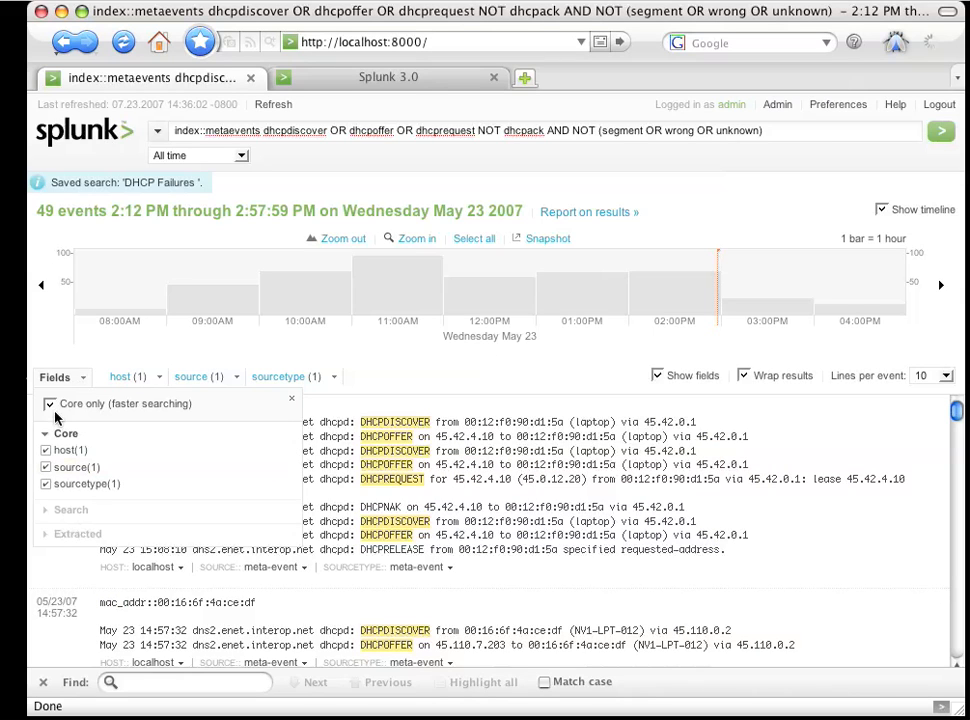
click(48, 405)
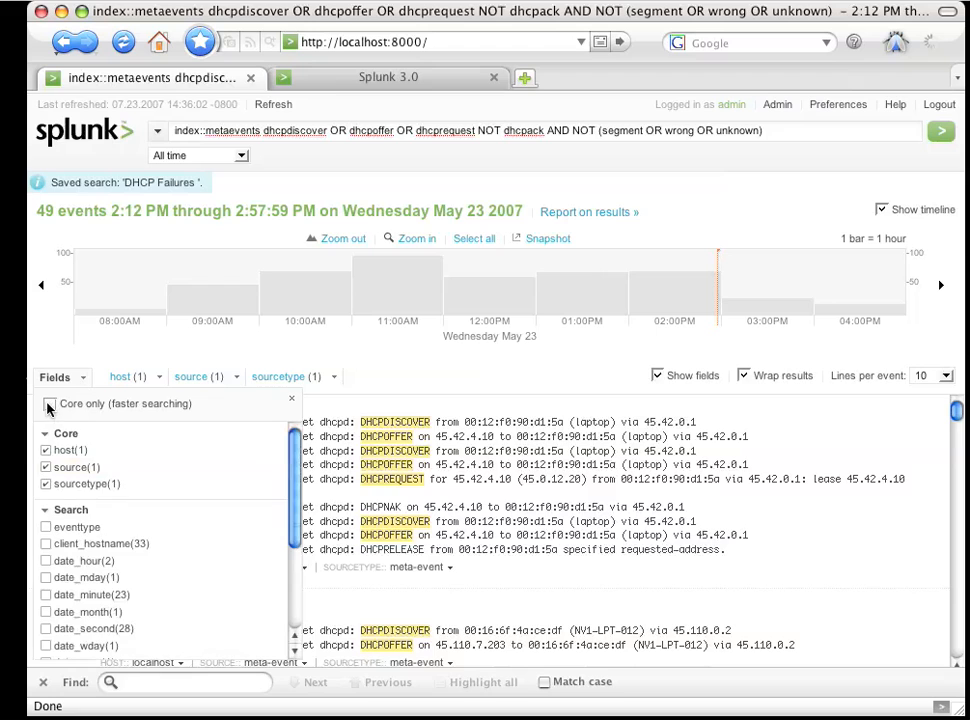
scroll(236, 578, down, 5)
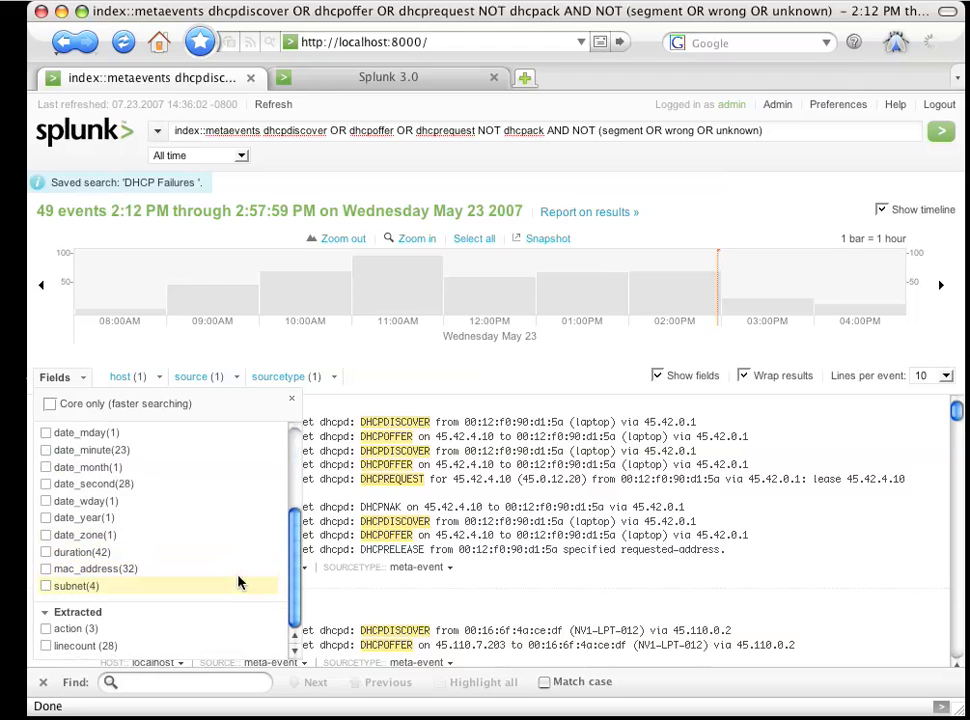
scroll(240, 582, up, 3)
scroll(240, 582, down, 2)
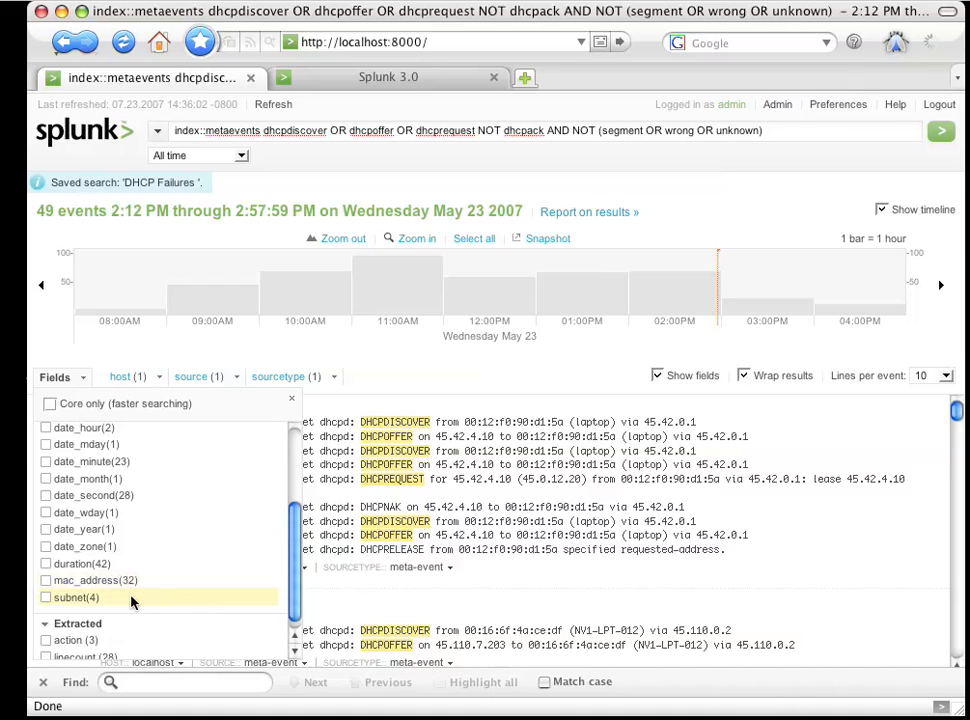
click(45, 598)
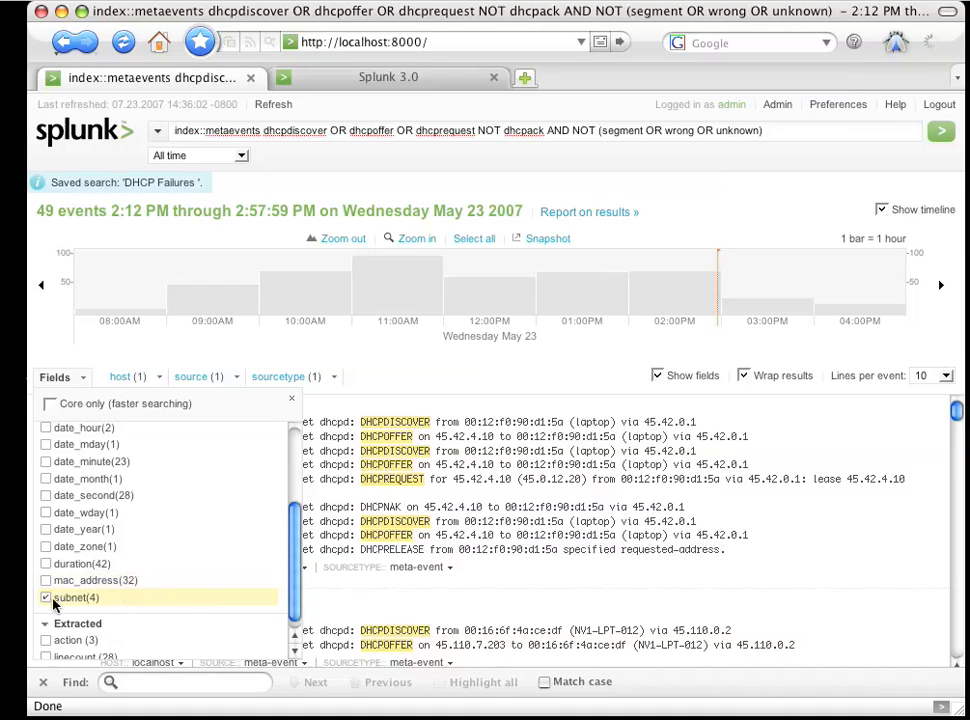
click(292, 403)
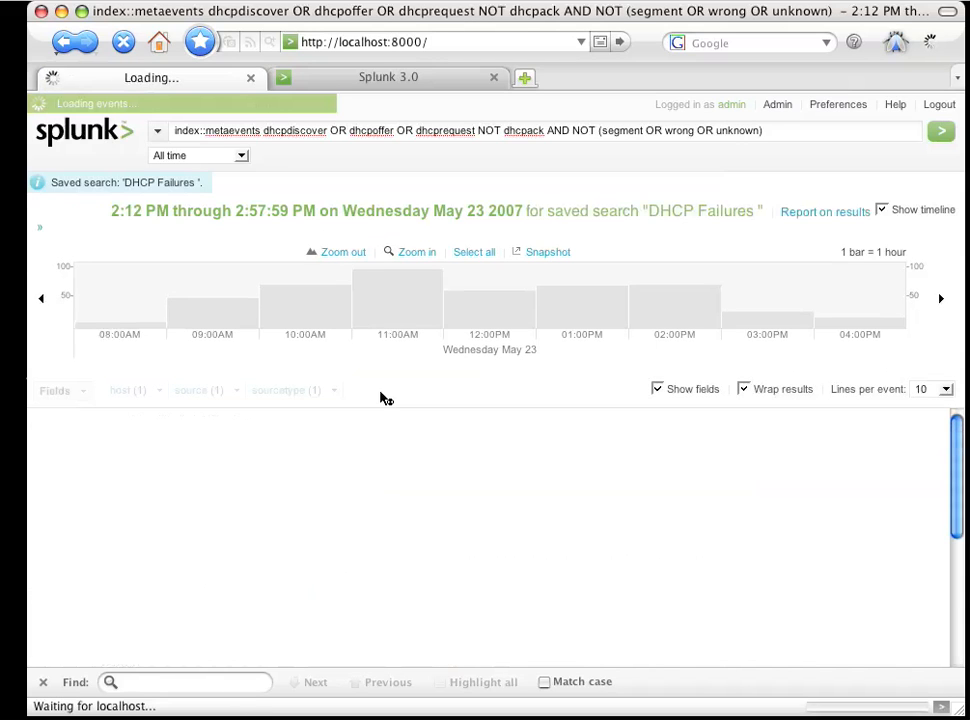